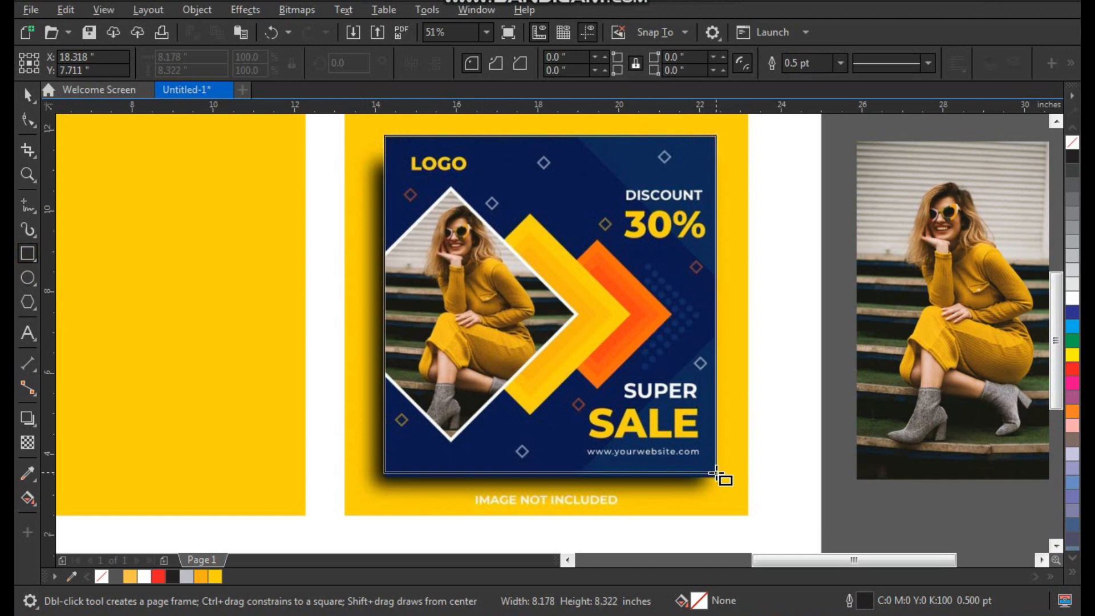
# Step: Fill the rectangle traced over the reference design's navy panel with white and move it onto the blank yellow square
pyautogui.press('space')
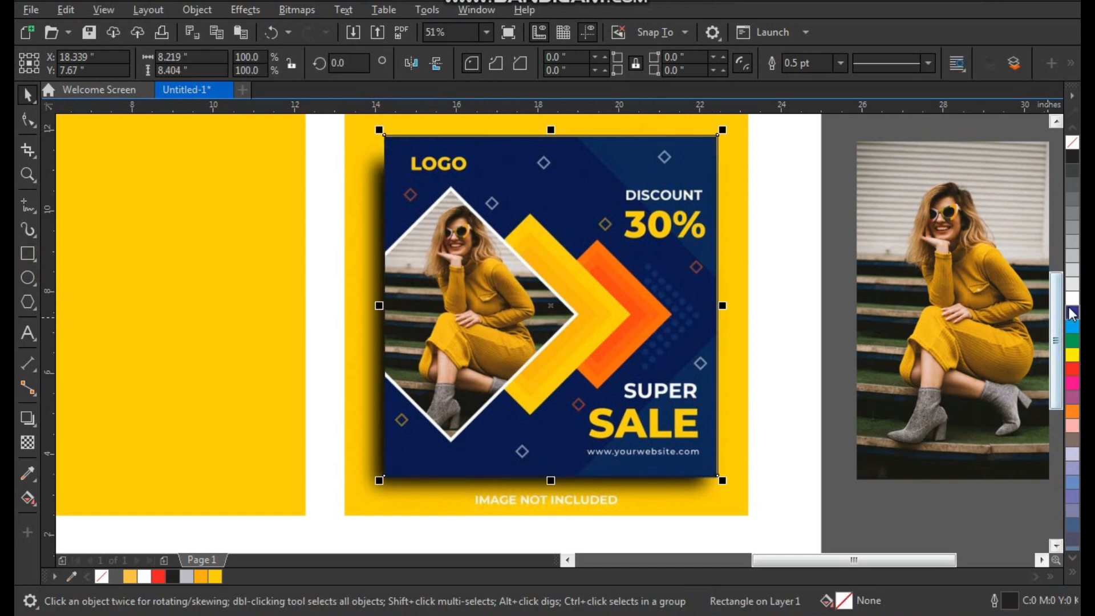
pyautogui.click(1072, 298)
pyautogui.press('F3')
pyautogui.press('F2')
pyautogui.moveTo(633, 227); pyautogui.dragTo(317, 443)
# Step: Center the white rectangle on the yellow square horizontally and vertically, and remove its outline
pyautogui.keyDown('shift'); pyautogui.click(398, 319); pyautogui.keyUp('shift')
pyautogui.press('c')
pyautogui.press('e')
pyautogui.click(443, 129)
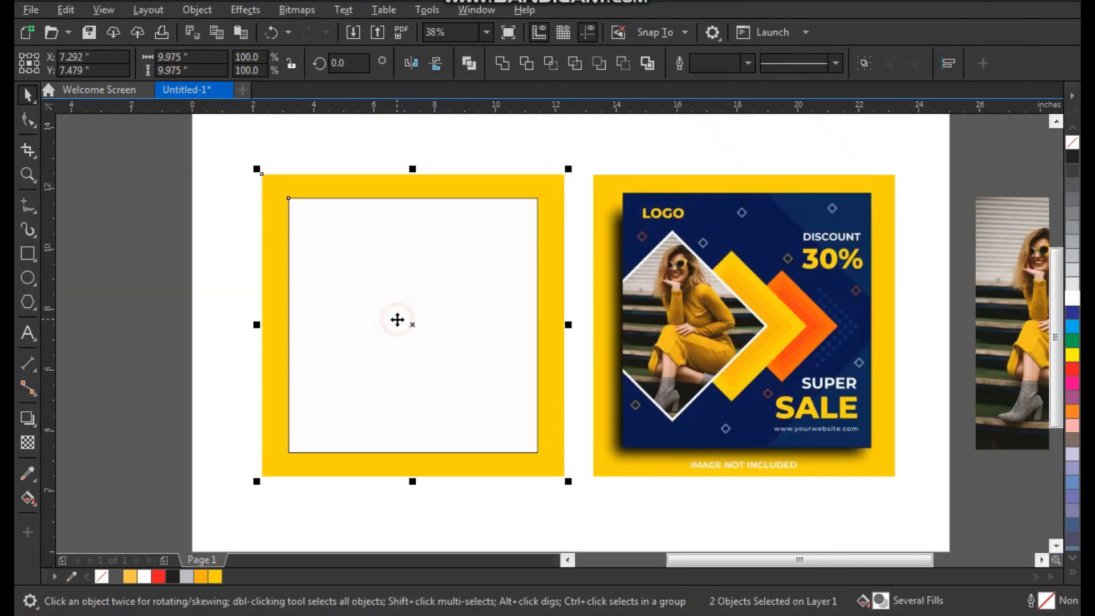
pyautogui.click(485, 242)
pyautogui.rightClick(1072, 143)
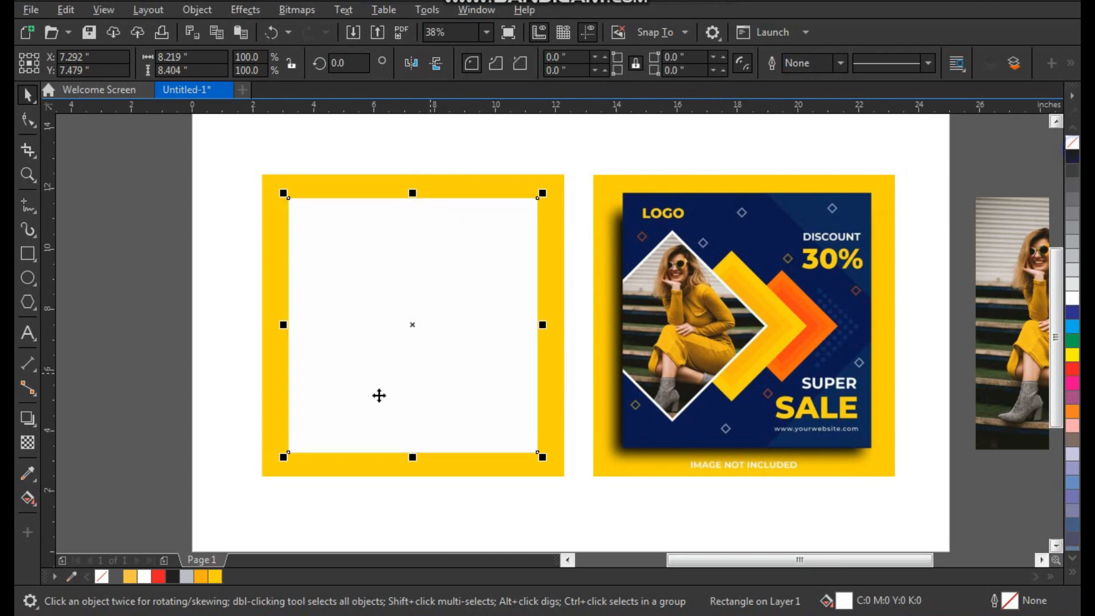
# Step: Add a drop shadow to the white rectangle, offset about 0.24 inches toward its lower-left corner
pyautogui.click(32, 419)
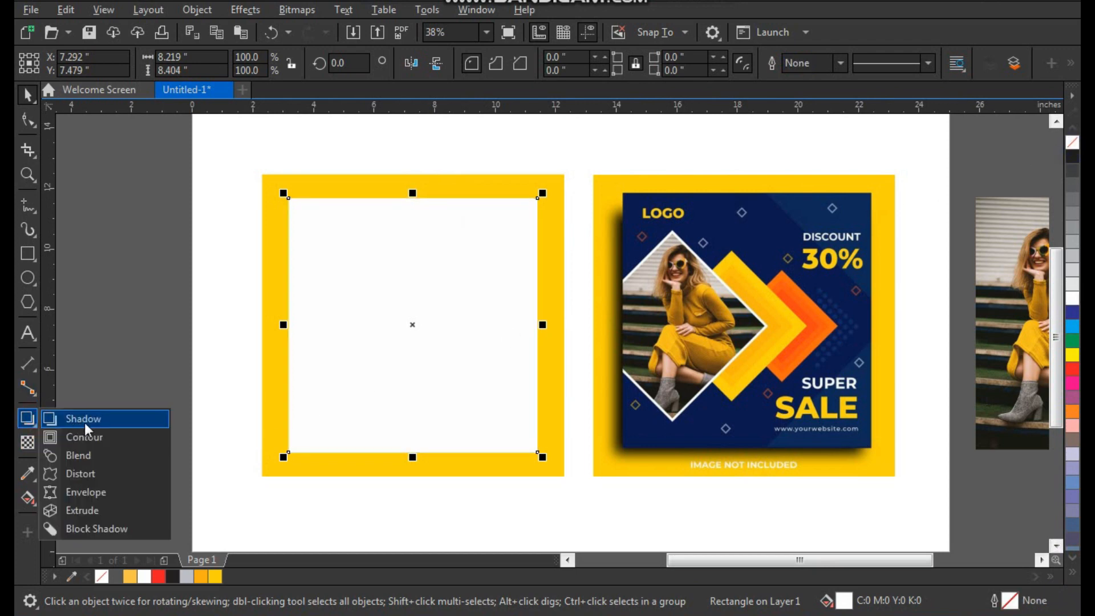
pyautogui.click(79, 423)
pyautogui.moveTo(365, 351); pyautogui.dragTo(283, 460)
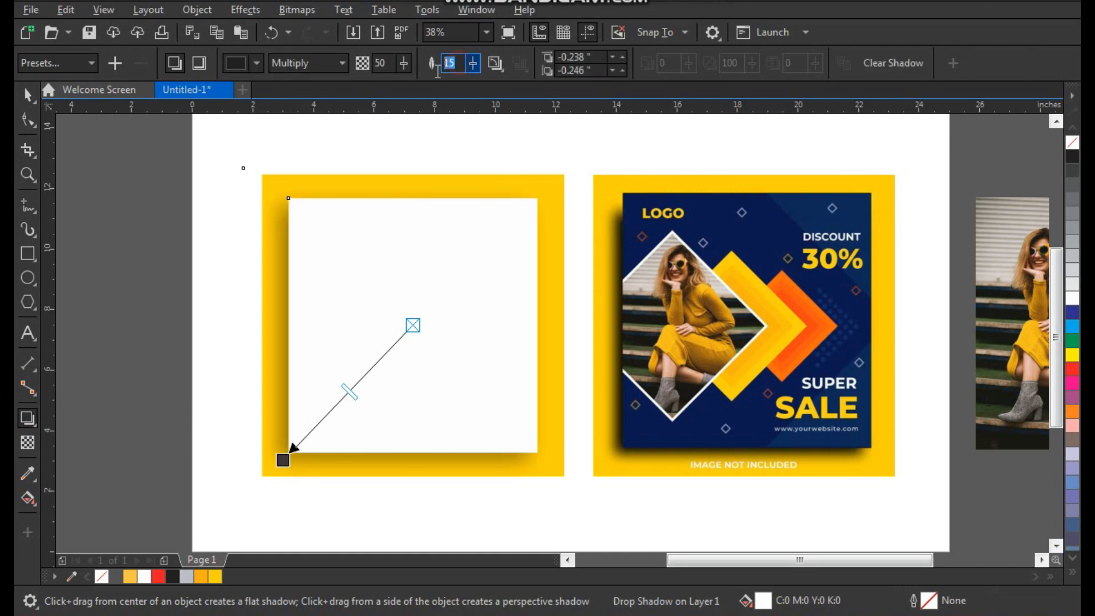
pyautogui.press('F7')
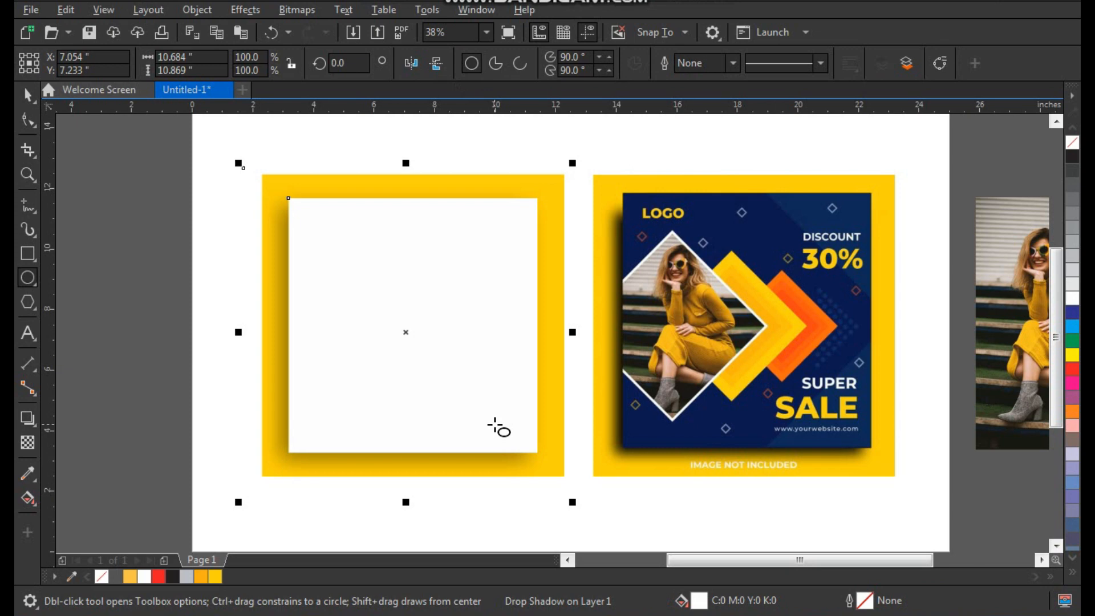
pyautogui.press('space')
pyautogui.click(620, 512)
pyautogui.moveTo(449, 362); pyautogui.dragTo(421, 361)
pyautogui.hotkey('ctrl', 'z')
pyautogui.moveTo(345, 288); pyautogui.dragTo(366, 306)
pyautogui.hotkey('ctrl', 'z')
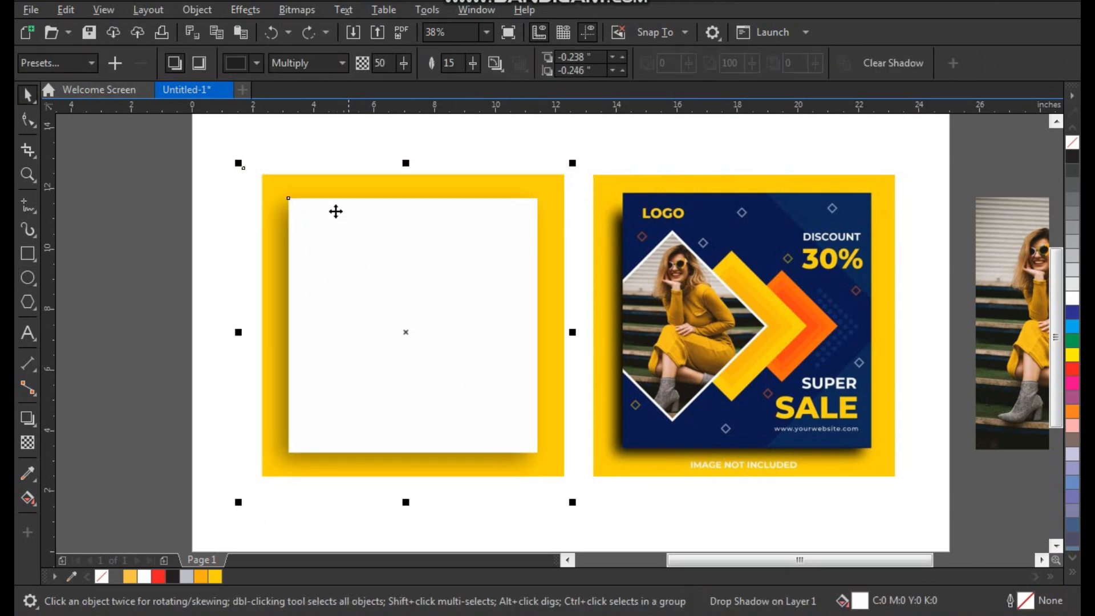
# Step: Break the drop shadow apart from the white rectangle
pyautogui.click(200, 9)
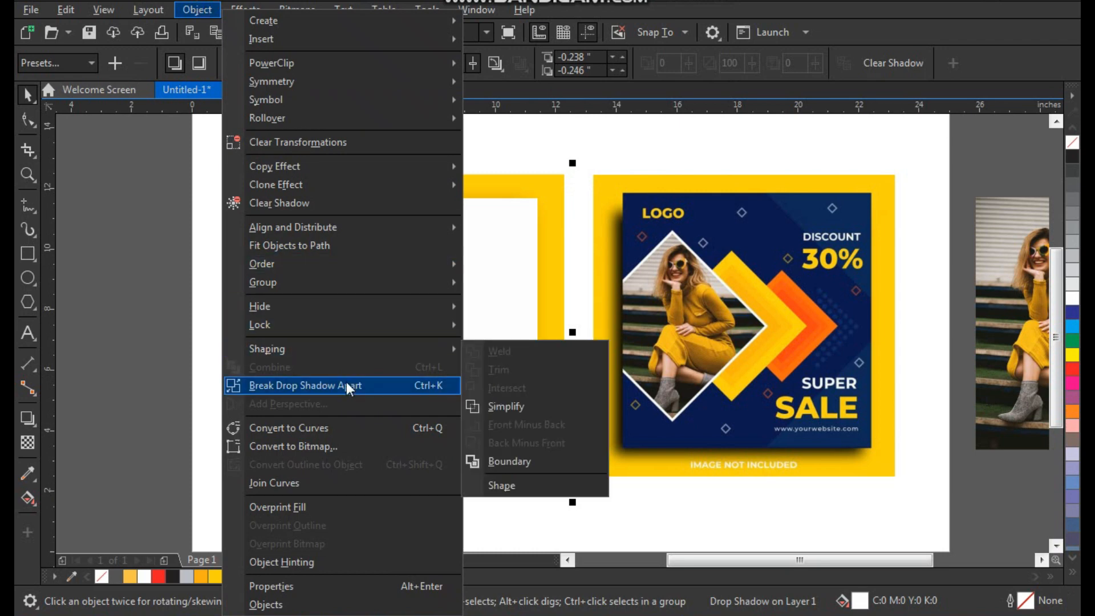
pyautogui.click(347, 382)
pyautogui.click(132, 309)
pyautogui.moveTo(326, 278); pyautogui.dragTo(381, 299)
pyautogui.hotkey('ctrl', 'z')
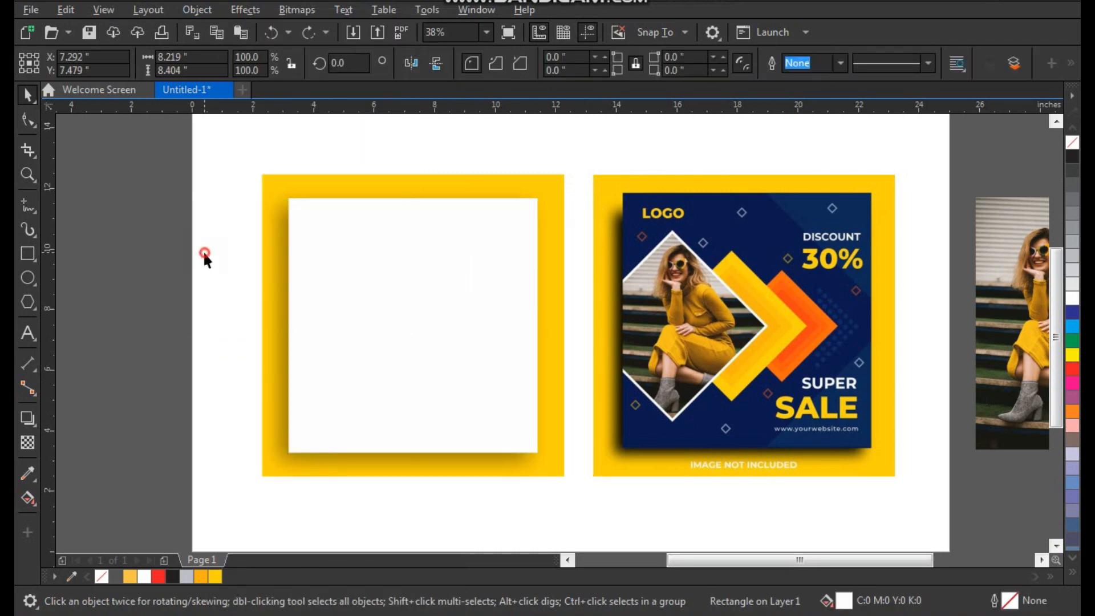
pyautogui.click(203, 252)
# Step: Sample the dark navy from the reference design's background and apply it to the white rectangle
pyautogui.press('F2')
pyautogui.moveTo(290, 163); pyautogui.dragTo(822, 459)
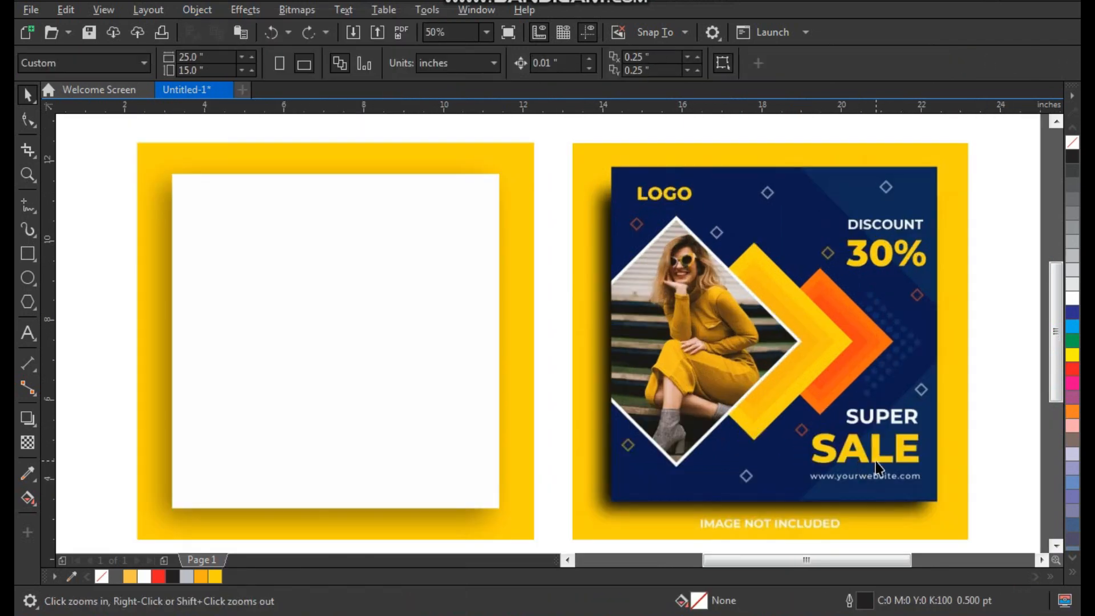
pyautogui.click(28, 473)
pyautogui.click(740, 186)
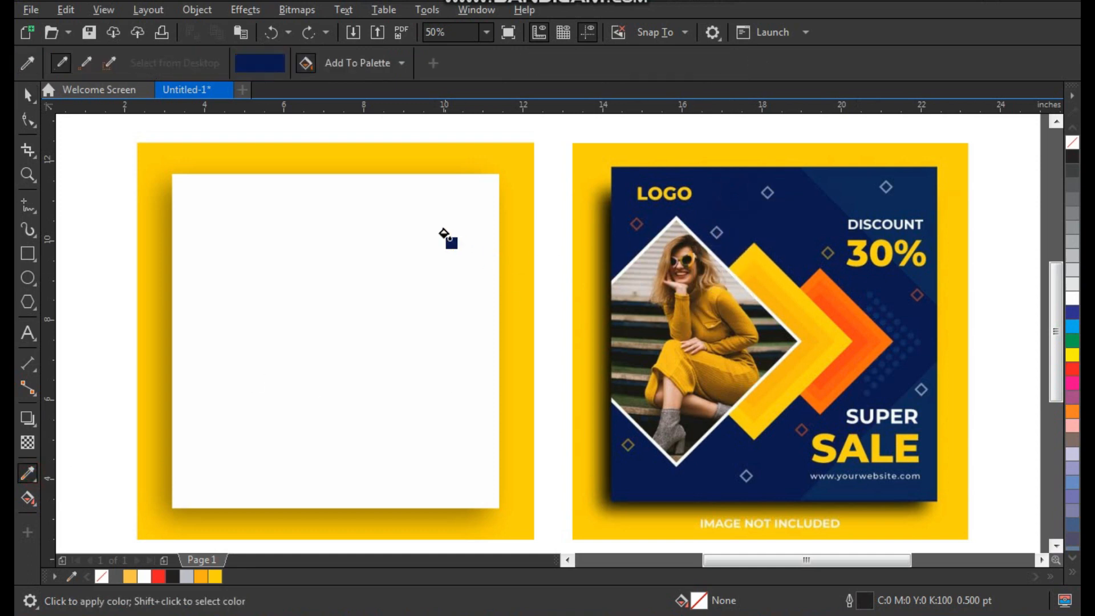
pyautogui.click(450, 232)
pyautogui.press('space')
# Step: Draw a rectangle about 3.55 by 3.53 inches over the upper-right corner of the reference's navy panel
pyautogui.press('F2')
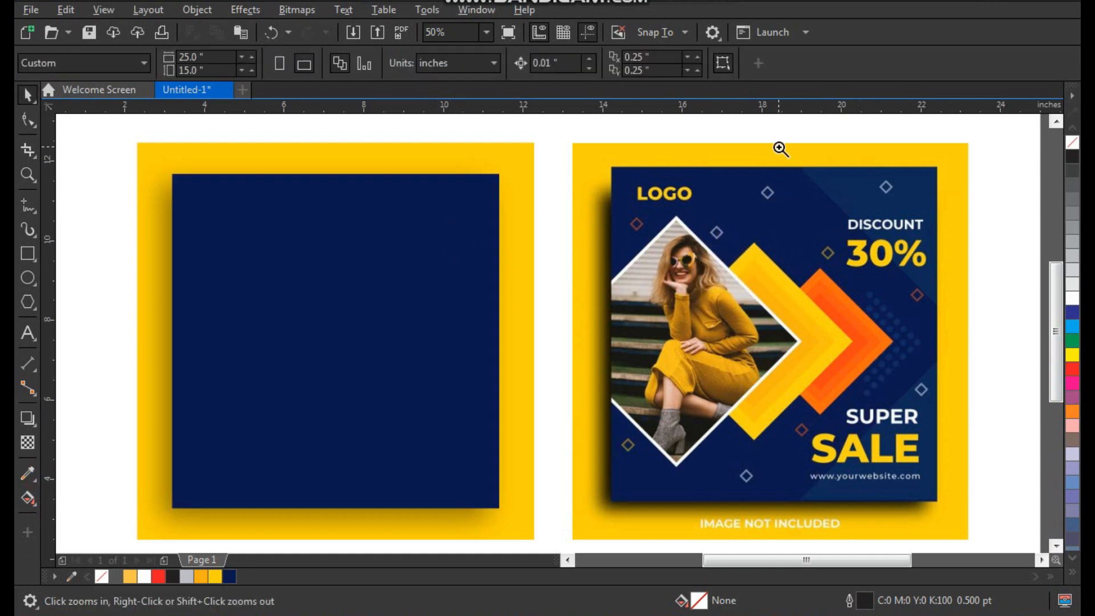
pyautogui.moveTo(779, 148); pyautogui.dragTo(961, 326)
pyautogui.scroll(-2, 769, 238)
pyautogui.press('F2')
pyautogui.moveTo(805, 206); pyautogui.dragTo(342, 465)
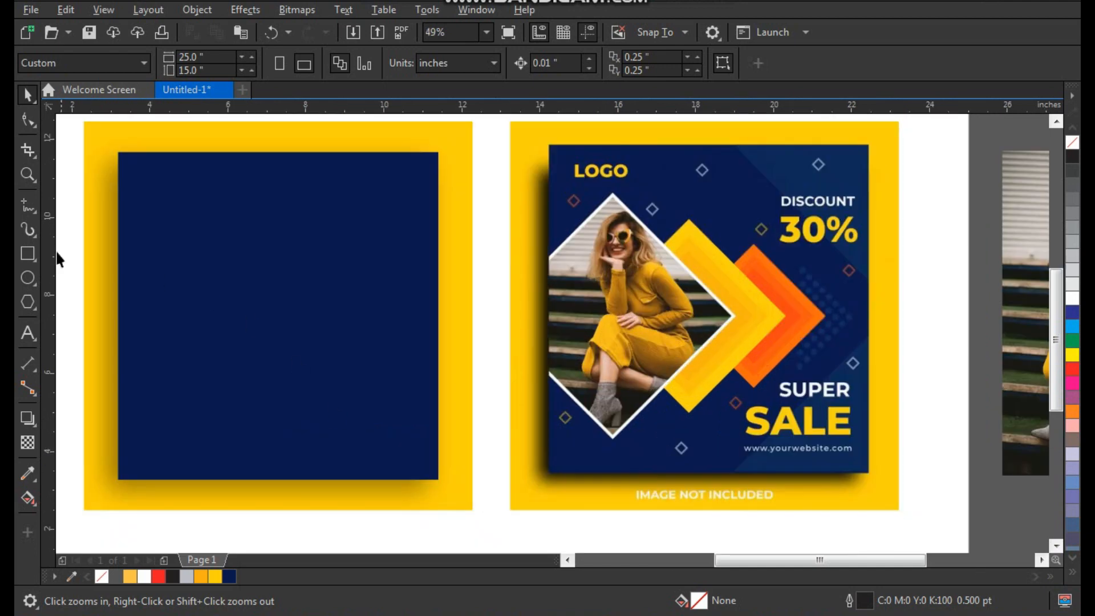
pyautogui.click(28, 253)
pyautogui.moveTo(868, 146); pyautogui.dragTo(729, 282)
pyautogui.press('space')
# Step: Convert the corner rectangle to curves and delete its lower-left node to leave a triangle
pyautogui.hotkey('ctrl', 'q')
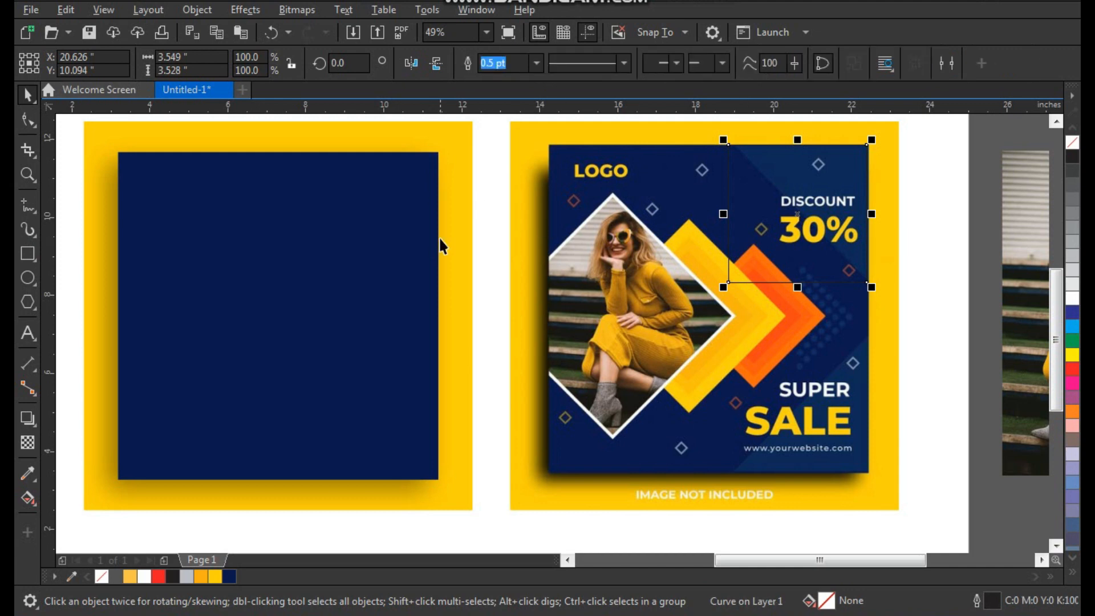
pyautogui.hotkey('ctrl', 'z')
pyautogui.click(197, 10)
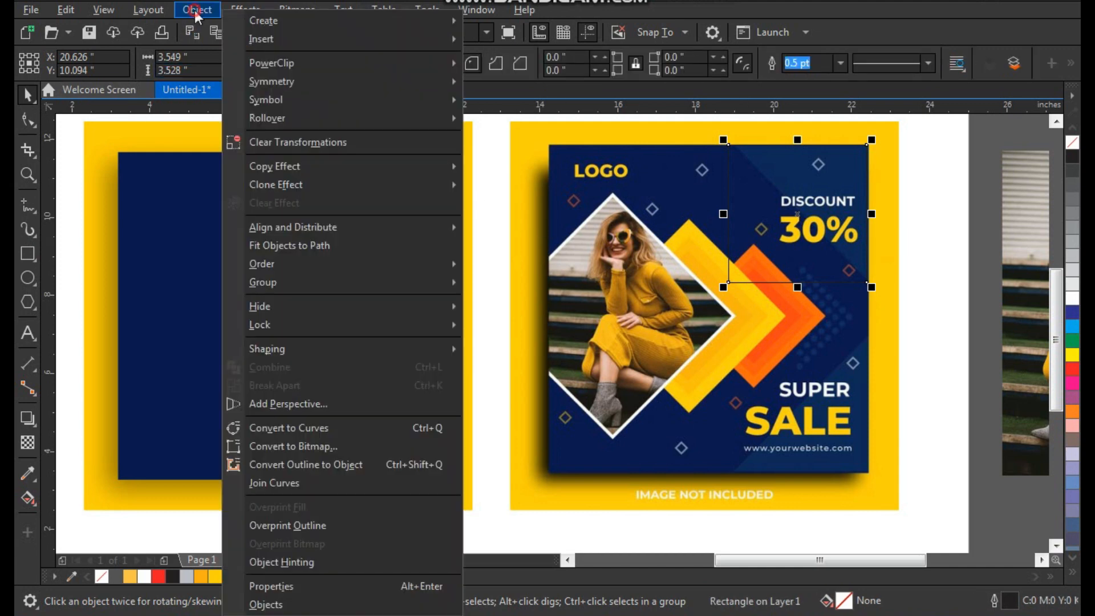
pyautogui.click(319, 435)
pyautogui.press('F10')
pyautogui.moveTo(745, 272); pyautogui.dragTo(699, 302)
pyautogui.press('Delete')
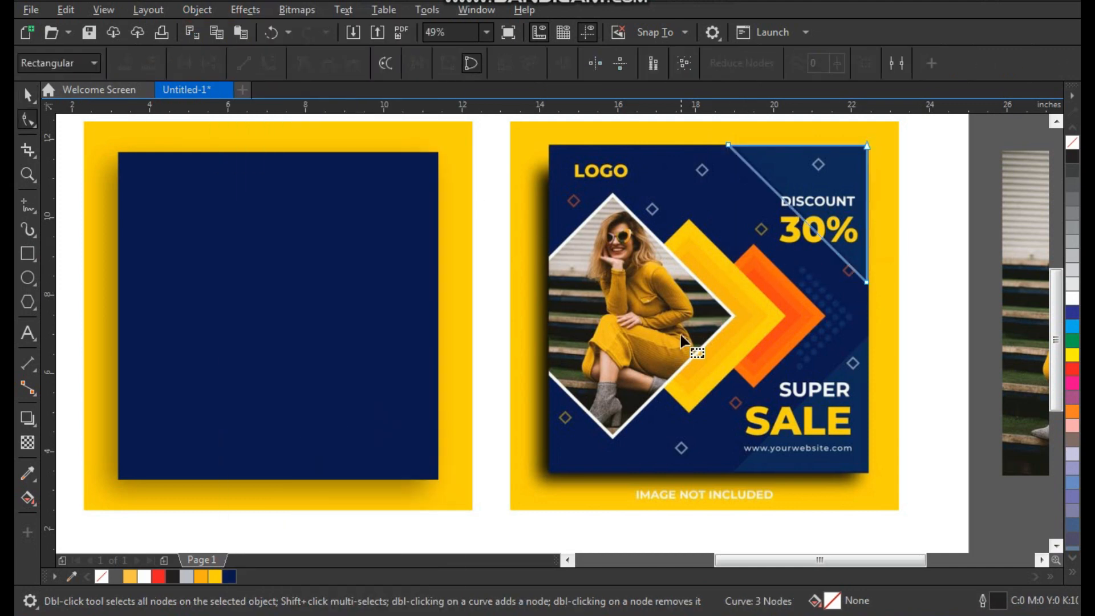
pyautogui.press('space')
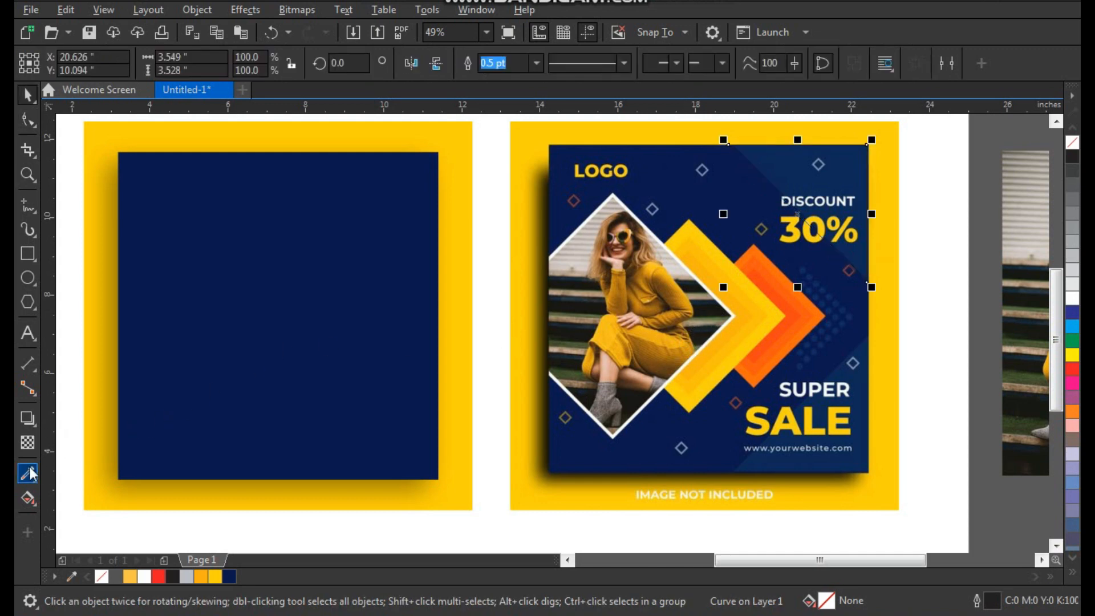
# Step: Align the triangle to the upper-right corner of the navy square in the new design
pyautogui.keyDown('shift'); pyautogui.click(422, 227); pyautogui.keyUp('shift')
pyautogui.press('t')
pyautogui.press('l')
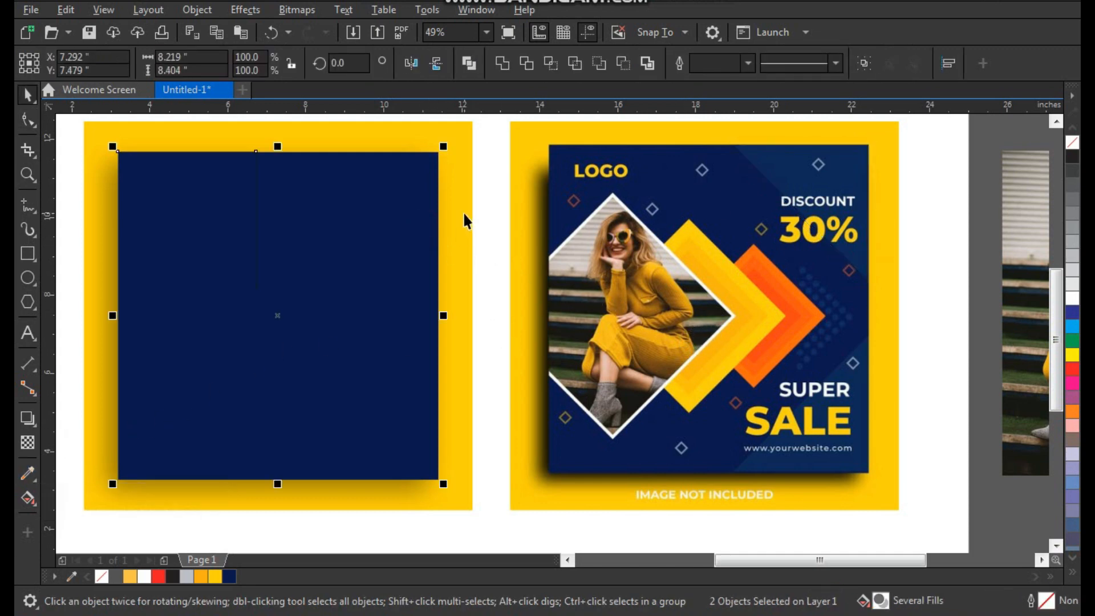
# Step: Fill the triangle with the lighter blue sampled from the reference's upper-right corner and remove its outline
pyautogui.click(422, 192)
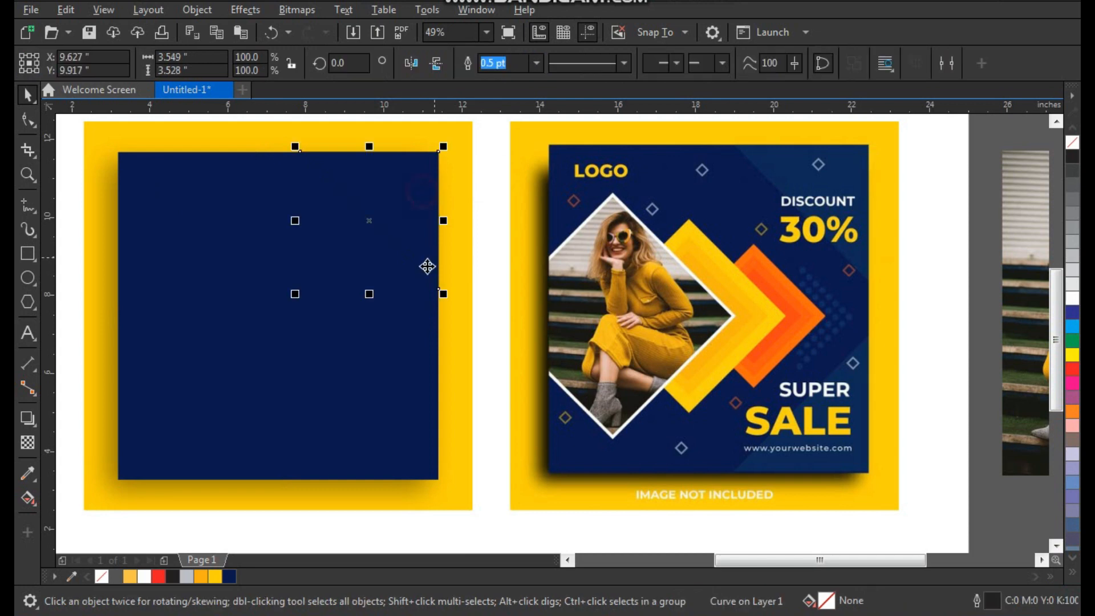
pyautogui.click(25, 478)
pyautogui.click(860, 161)
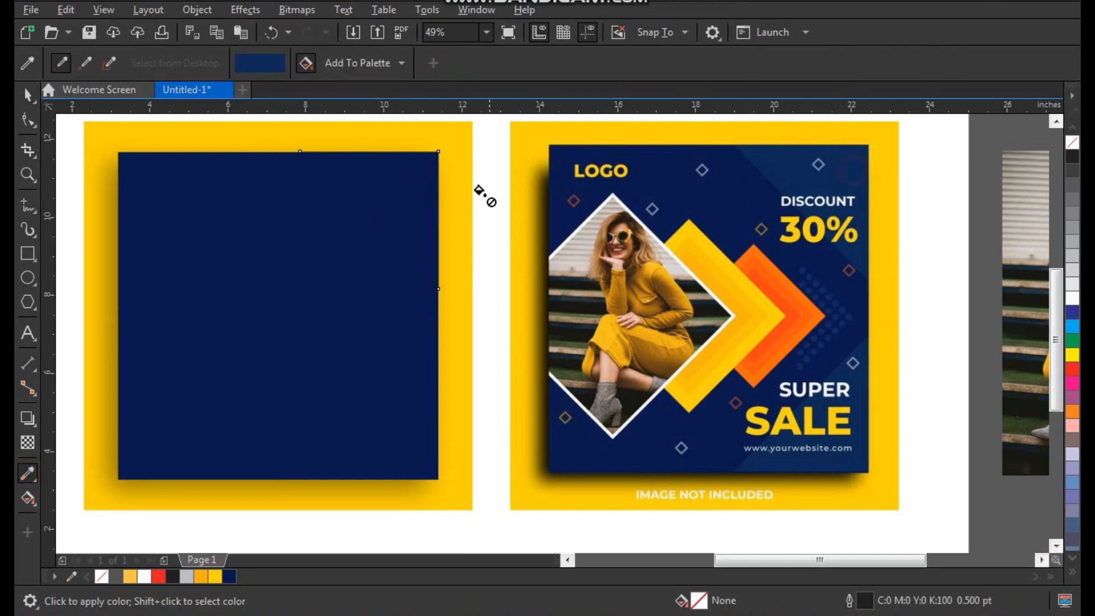
pyautogui.click(408, 186)
pyautogui.press('space')
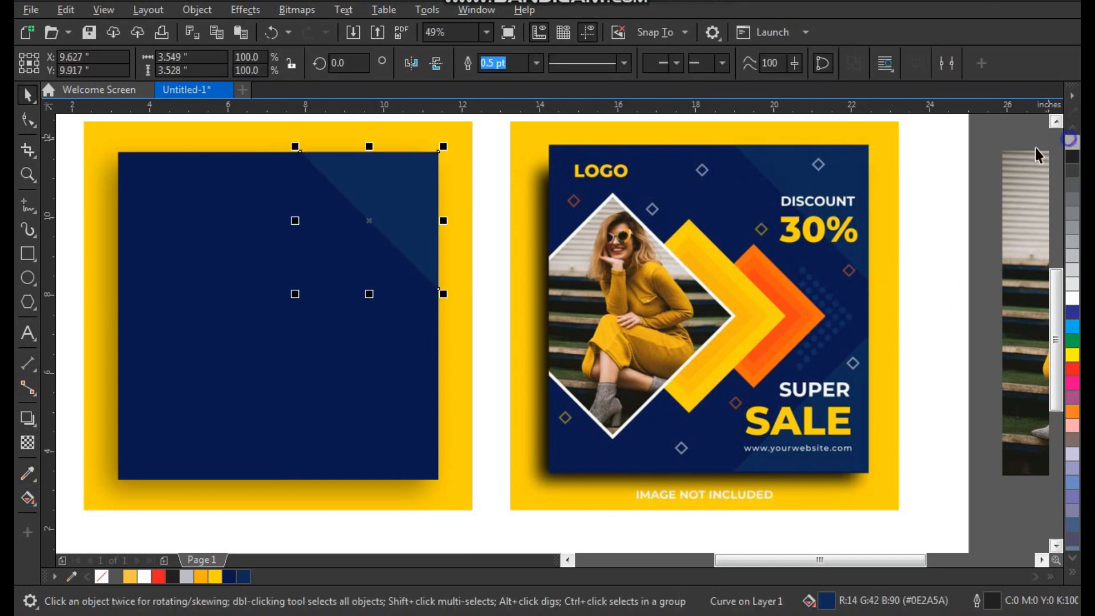
pyautogui.rightClick(1071, 141)
# Step: Make a vertically mirrored copy of the blue triangle and align it to the navy square's bottom edge
pyautogui.moveTo(371, 145); pyautogui.dragTo(372, 432)
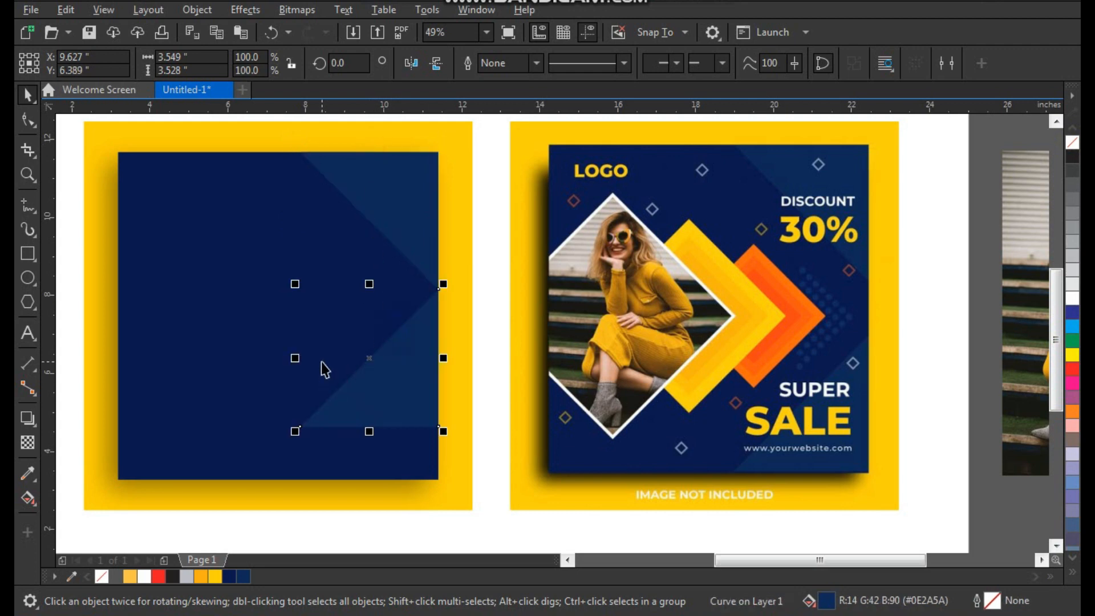
pyautogui.keyDown('shift'); pyautogui.click(320, 361); pyautogui.keyUp('shift')
pyautogui.press('b')
pyautogui.click(464, 458)
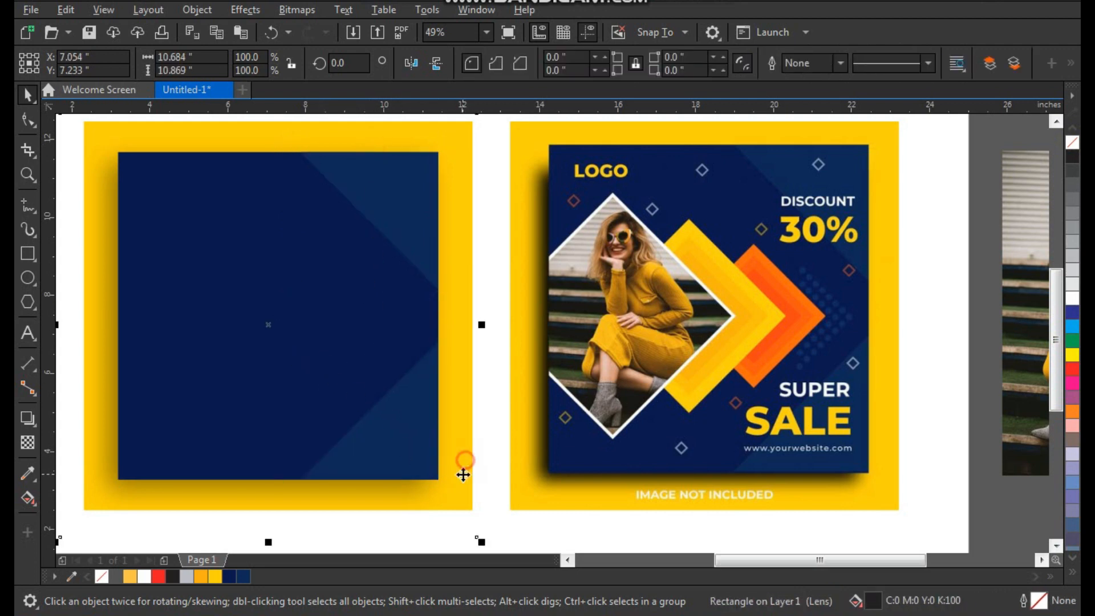
# Step: Draw a square about 4.25 inches wide over the reference photo and rotate it 45 degrees into a diamond
pyautogui.click(28, 253)
pyautogui.moveTo(477, 246)
pyautogui.mouseDown()
pyautogui.moveTo(610, 404)
pyautogui.moveTo(646, 411)
pyautogui.mouseUp()
pyautogui.press('space')
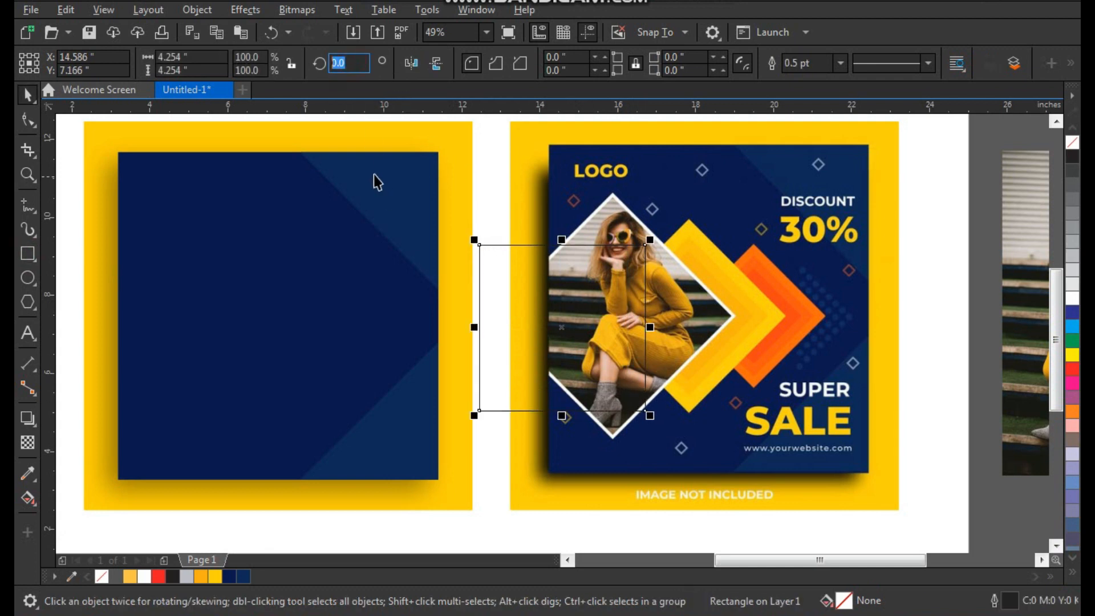
pyautogui.press('Return')
# Step: Set the diamond's outline to 3.0 pt, and move and enlarge it to about 6.27 inches to match the photo frame
pyautogui.press('F2')
pyautogui.moveTo(403, 147); pyautogui.dragTo(790, 477)
pyautogui.click(841, 63)
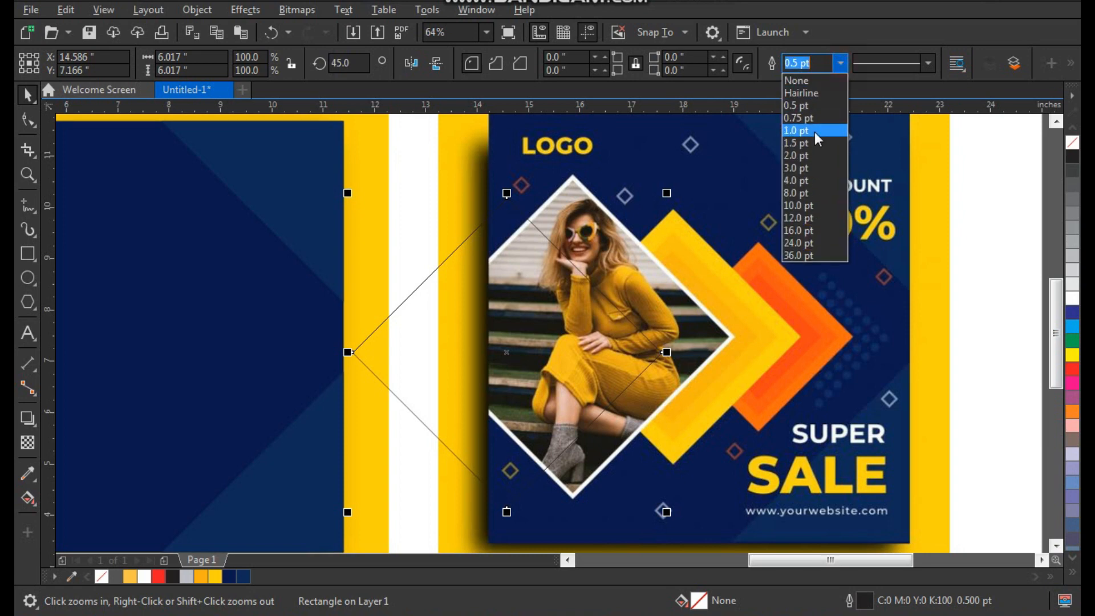
pyautogui.click(804, 166)
pyautogui.moveTo(536, 311); pyautogui.dragTo(607, 293)
pyautogui.moveTo(417, 494); pyautogui.dragTo(402, 504)
pyautogui.scroll(3, 753, 319)
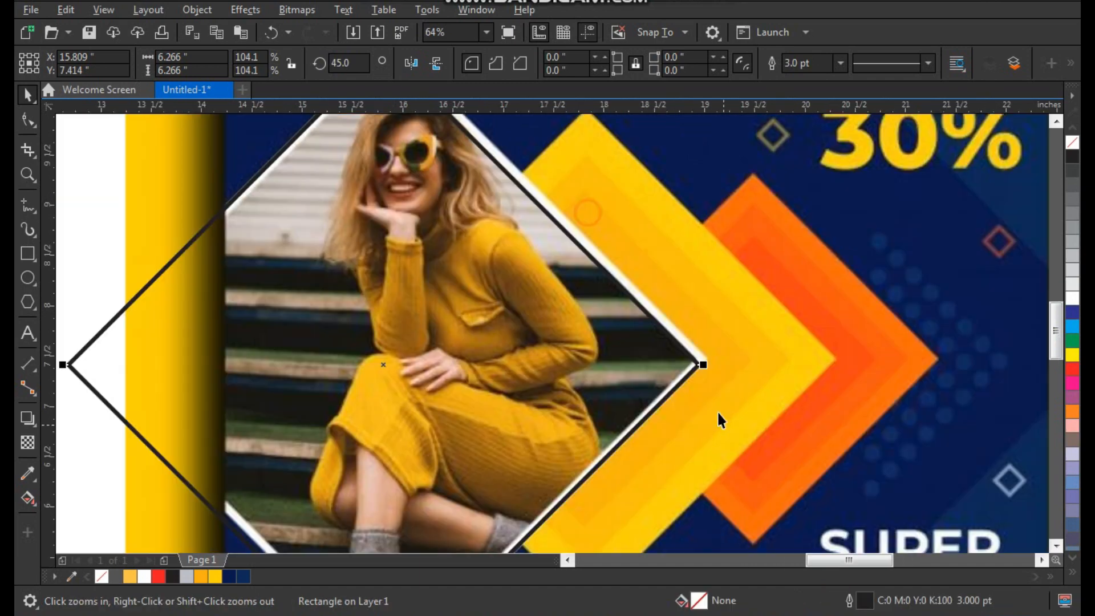
pyautogui.scroll(-3, 631, 380)
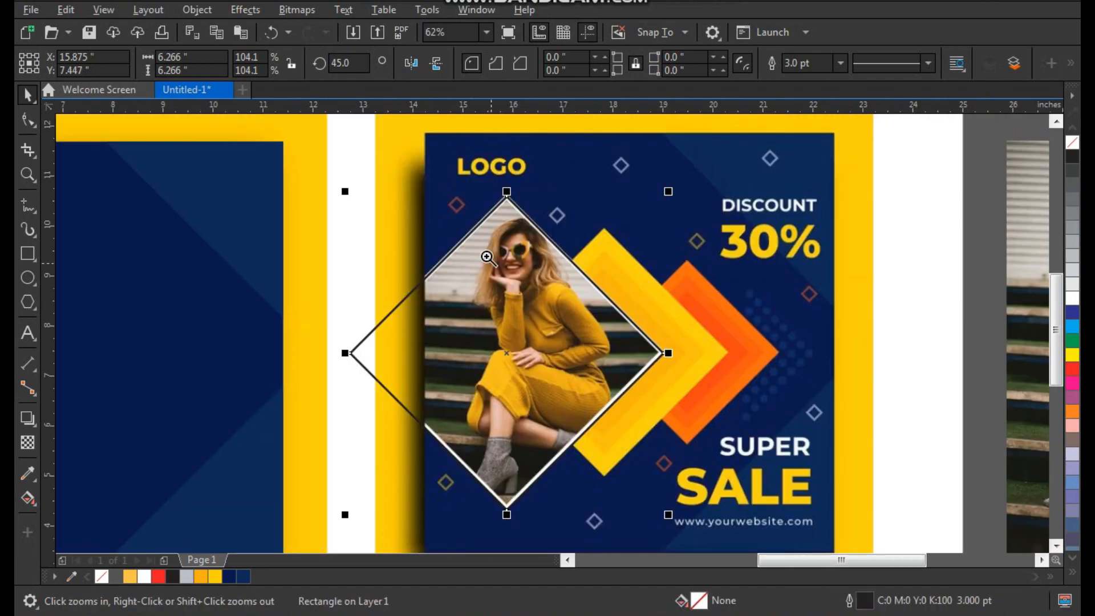
# Step: Set the photo frame diamond's outline width to 4.0 pt
pyautogui.scroll(1, 571, 200)
pyautogui.click(840, 62)
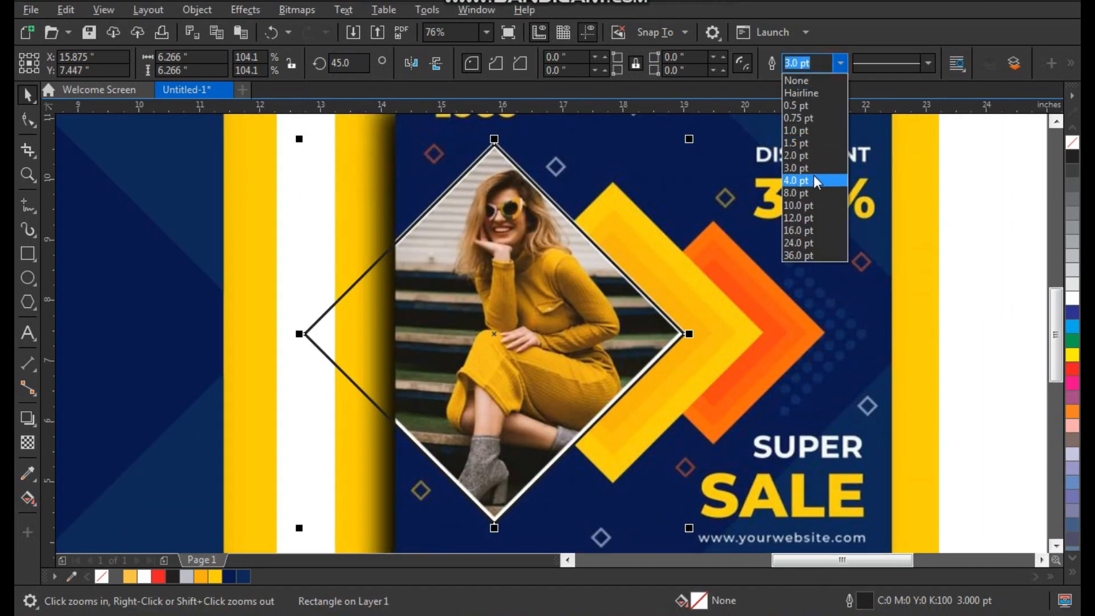
pyautogui.click(812, 177)
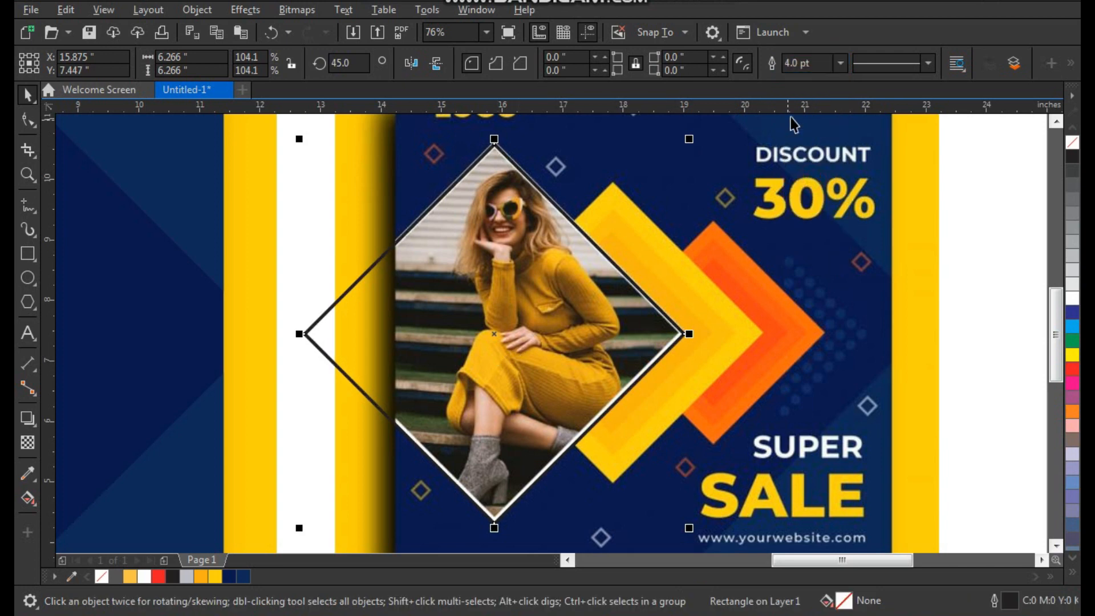
pyautogui.click(839, 64)
pyautogui.click(837, 63)
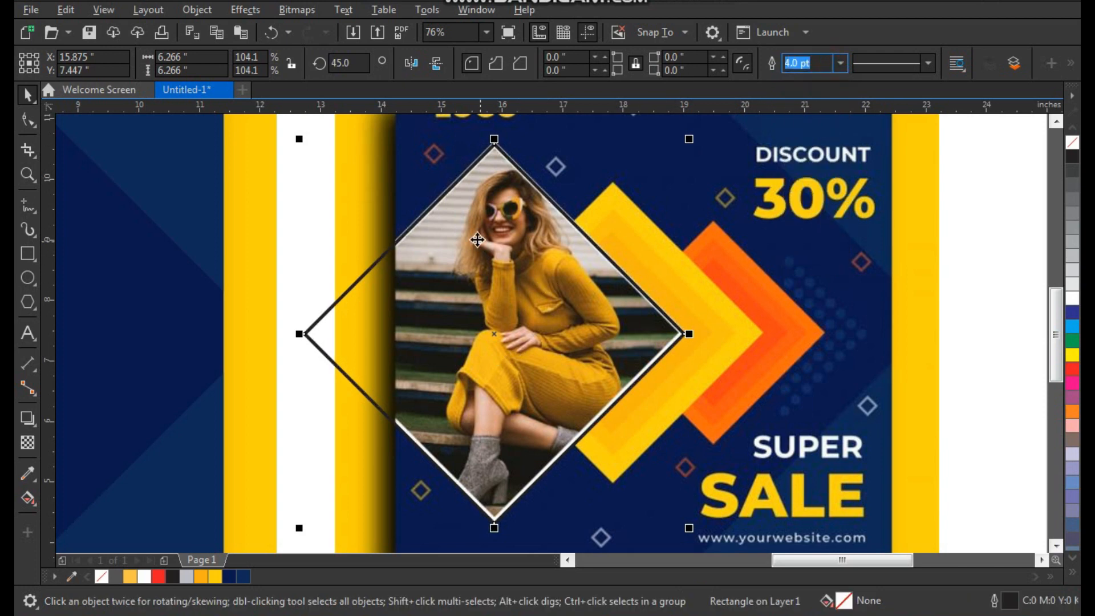
# Step: Duplicate the diamond onto the yellow chevron and shrink the copy to about 5.07 inches to match its edges
pyautogui.scroll(-2, 548, 285)
pyautogui.scroll(2, 572, 290)
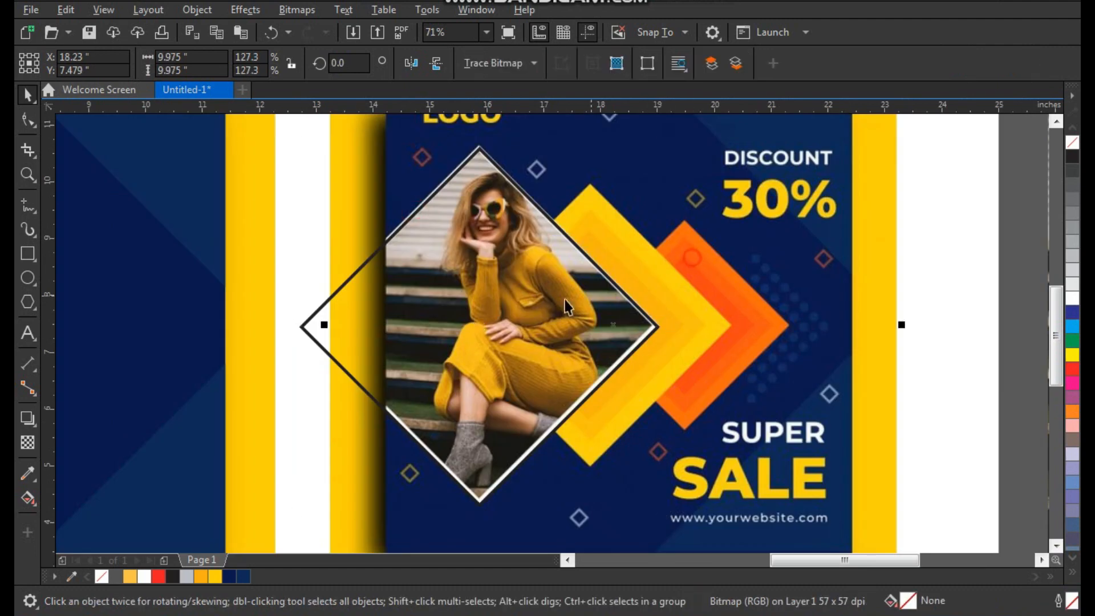
pyautogui.moveTo(572, 291); pyautogui.dragTo(677, 299)
pyautogui.moveTo(764, 148); pyautogui.dragTo(730, 176)
pyautogui.moveTo(587, 295); pyautogui.dragTo(593, 295)
pyautogui.press('F2')
pyautogui.moveTo(489, 162); pyautogui.dragTo(680, 497)
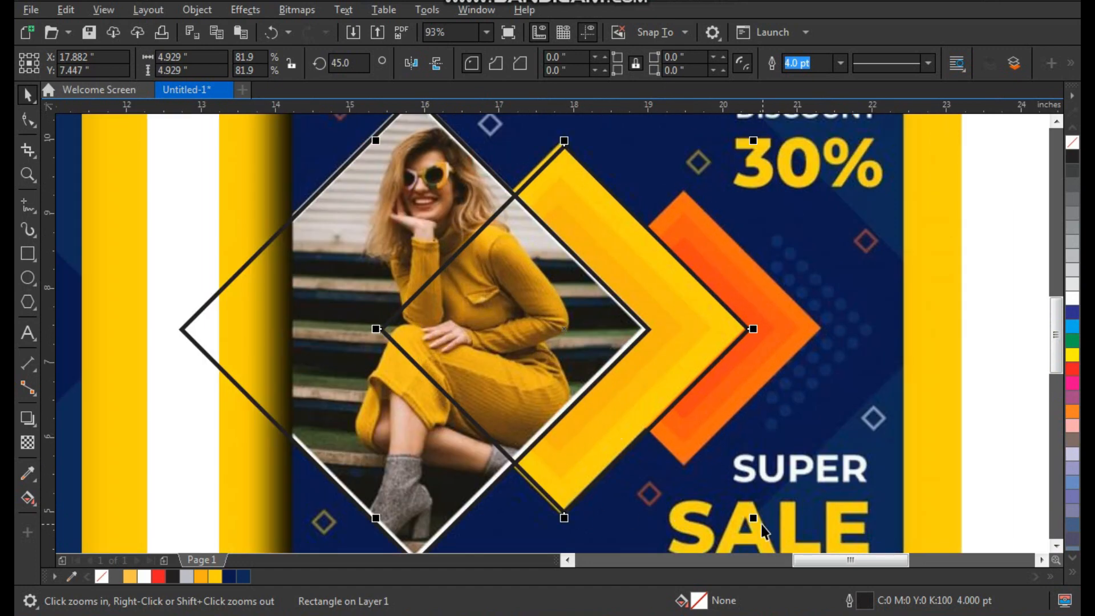
pyautogui.moveTo(756, 519); pyautogui.dragTo(758, 521)
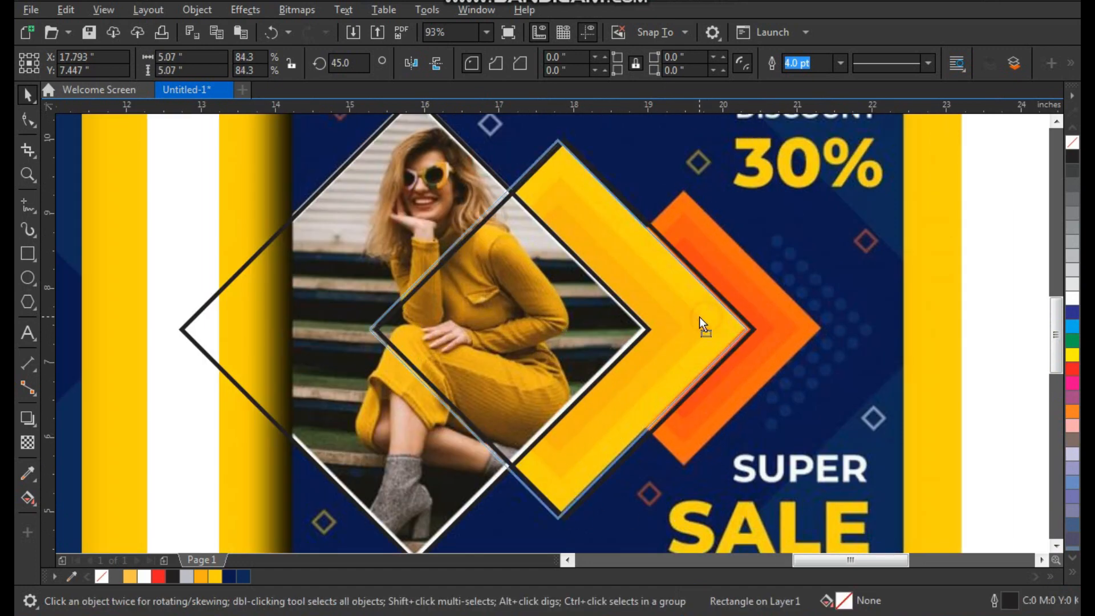
# Step: Duplicate the yellow chevron's diamond over the orange chevron and shrink the copy to about 3.45 inches
pyautogui.moveTo(621, 320); pyautogui.dragTo(763, 325)
pyautogui.rightClick(764, 325)
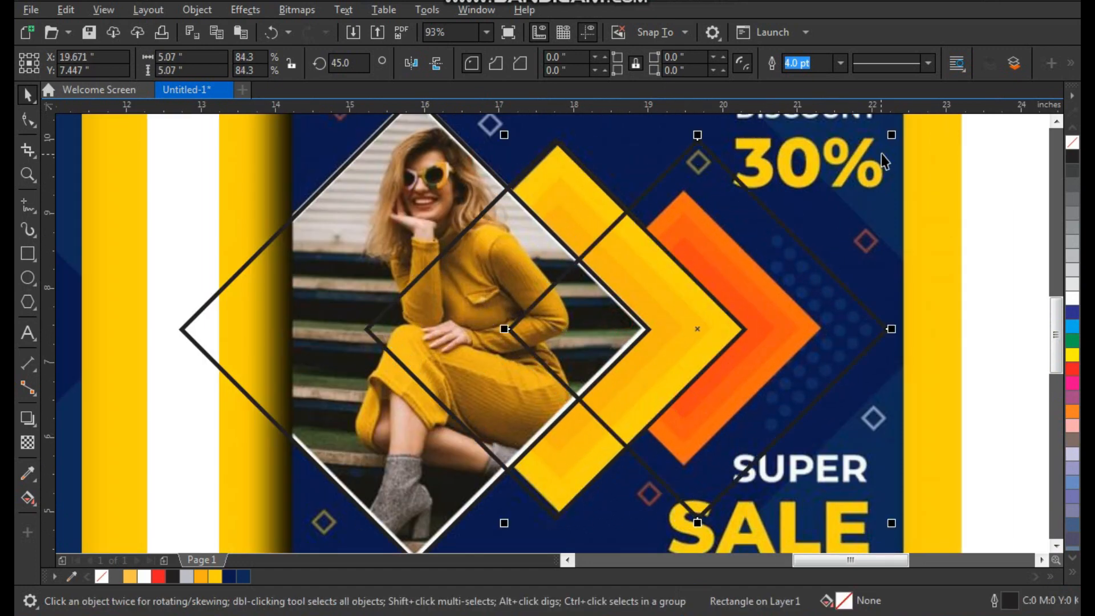
pyautogui.moveTo(892, 137); pyautogui.dragTo(852, 197)
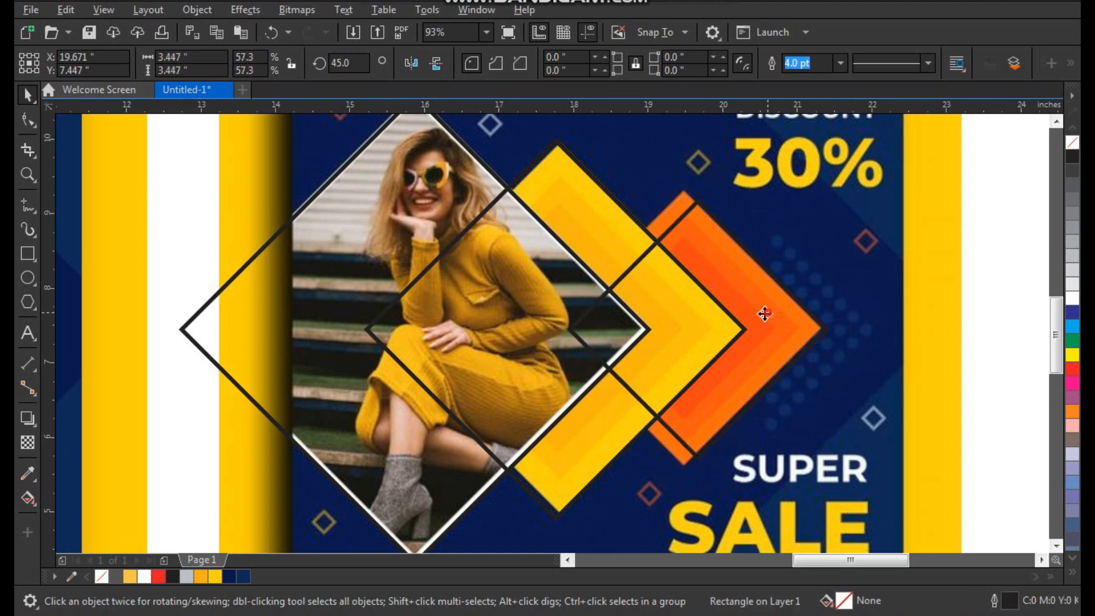
# Step: Reposition the smallest diamond and adjust its size to fit the orange chevron's edges
pyautogui.moveTo(767, 313); pyautogui.dragTo(749, 322)
pyautogui.moveTo(812, 464); pyautogui.dragTo(828, 476)
pyautogui.click(952, 300)
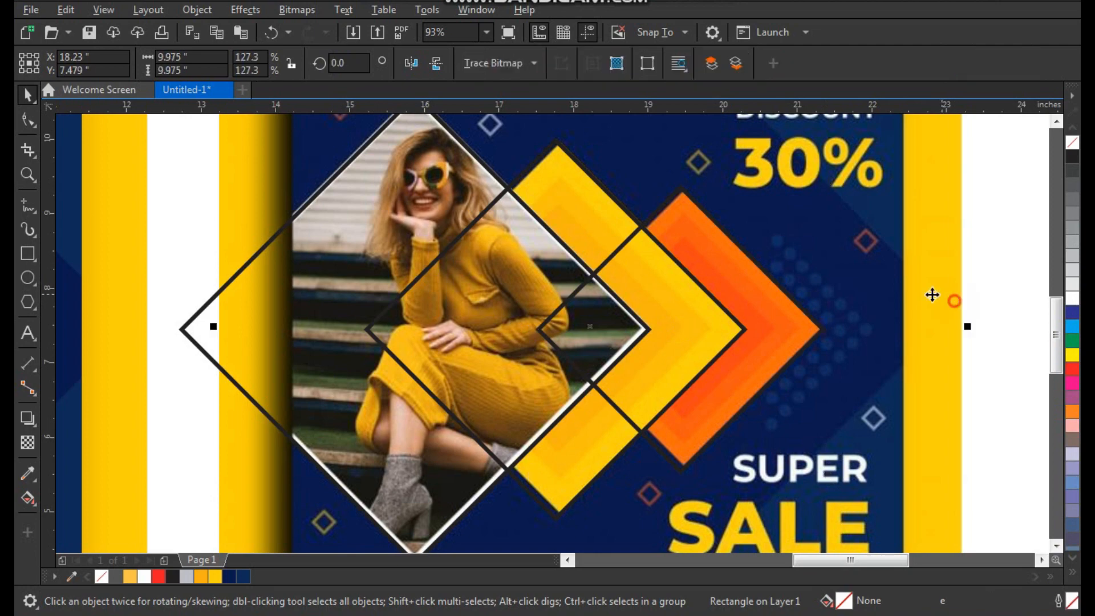
# Step: Add two smaller concentric copies inside the yellow chevron's diamond to match its inner bands, the innermost about 3.35 inches
pyautogui.press('F2')
pyautogui.moveTo(703, 155); pyautogui.dragTo(480, 494)
pyautogui.click(532, 189)
pyautogui.scroll(-2, 528, 211)
pyautogui.press('F2')
pyautogui.moveTo(414, 257); pyautogui.dragTo(717, 122)
pyautogui.moveTo(800, 194); pyautogui.dragTo(728, 345)
pyautogui.scroll(-2, 411, 285)
pyautogui.press('F2')
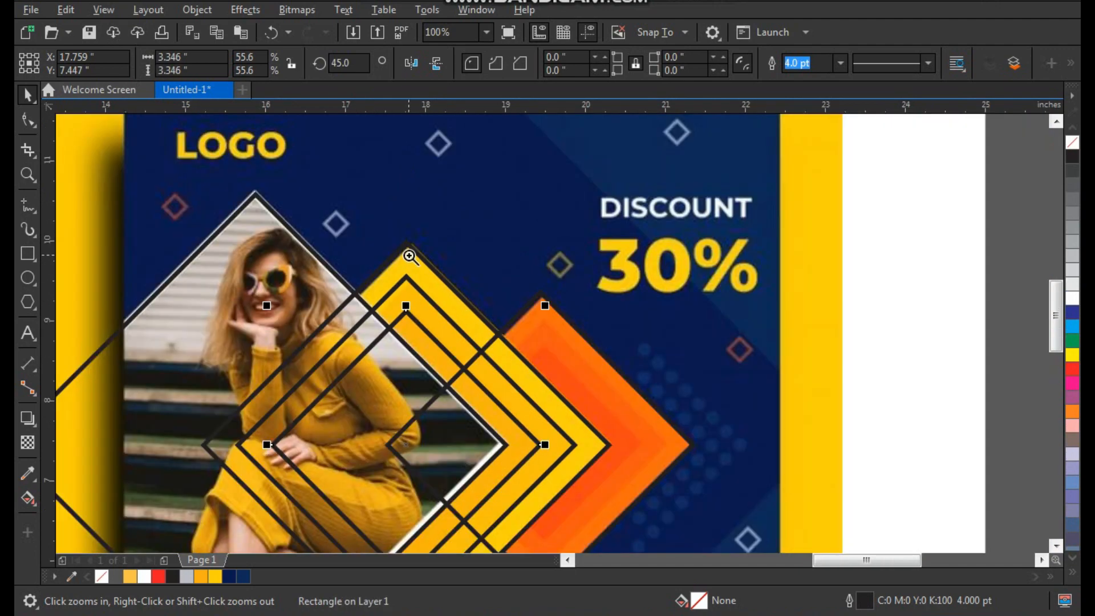
# Step: Add two smaller concentric copies inside the orange chevron's diamond to match its inner bands, the innermost about 2.56 inches
pyautogui.moveTo(409, 254); pyautogui.dragTo(739, 548)
pyautogui.click(663, 398)
pyautogui.moveTo(743, 165); pyautogui.dragTo(695, 243)
pyautogui.moveTo(779, 183); pyautogui.dragTo(419, 474)
# Step: Sample the orange chevron's three shades and fill each of its concentric diamonds with the matching shade
pyautogui.click(28, 474)
pyautogui.click(461, 271)
pyautogui.click(453, 275)
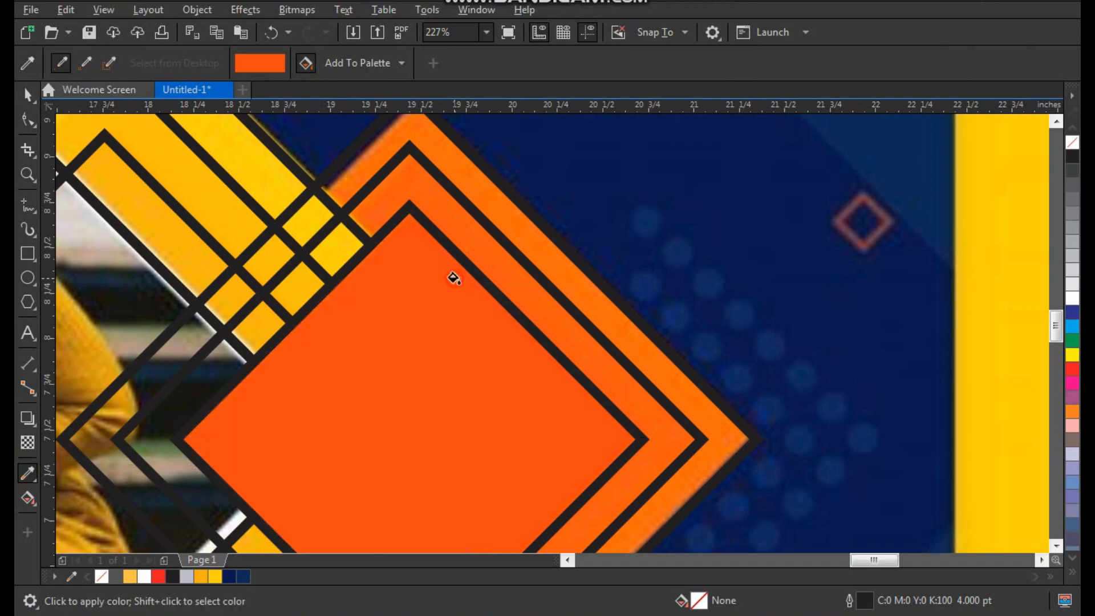
pyautogui.click(494, 251)
pyautogui.press('space')
pyautogui.press('space')
pyautogui.click(526, 231)
pyautogui.click(526, 230)
pyautogui.press('space')
# Step: Sample the yellow chevron's three shades and fill each of its concentric diamonds with the matching shade
pyautogui.scroll(-2, 544, 220)
pyautogui.press('F2')
pyautogui.moveTo(532, 146); pyautogui.dragTo(227, 334)
pyautogui.press('space')
pyautogui.click(435, 284)
pyautogui.click(435, 284)
pyautogui.press('space')
pyautogui.press('space')
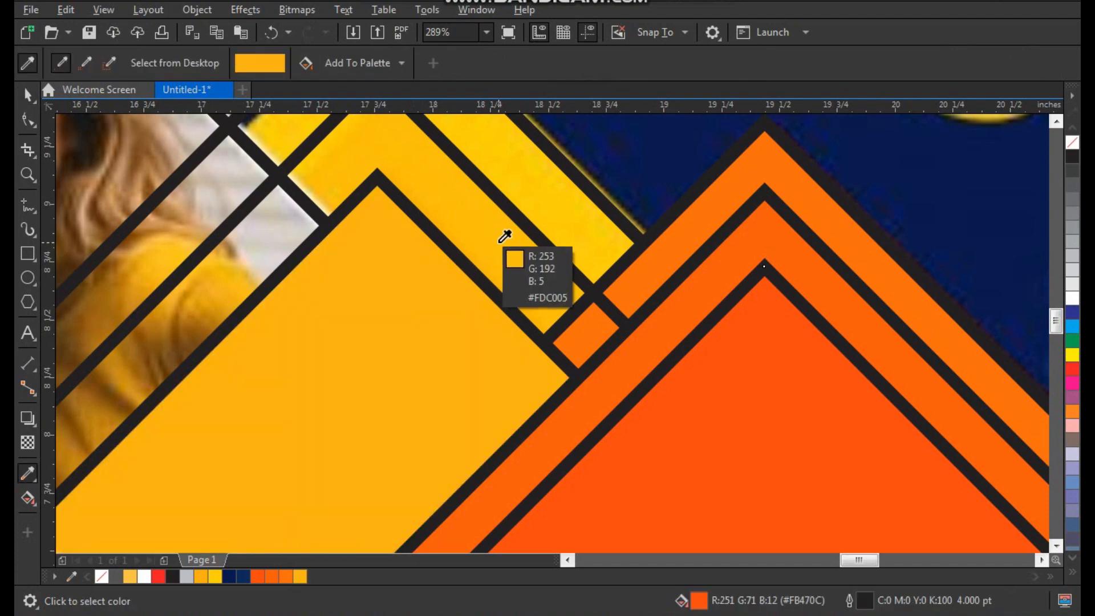
pyautogui.click(501, 241)
pyautogui.click(499, 241)
pyautogui.press('space')
pyautogui.press('space')
pyautogui.click(552, 210)
pyautogui.click(552, 209)
pyautogui.press('space')
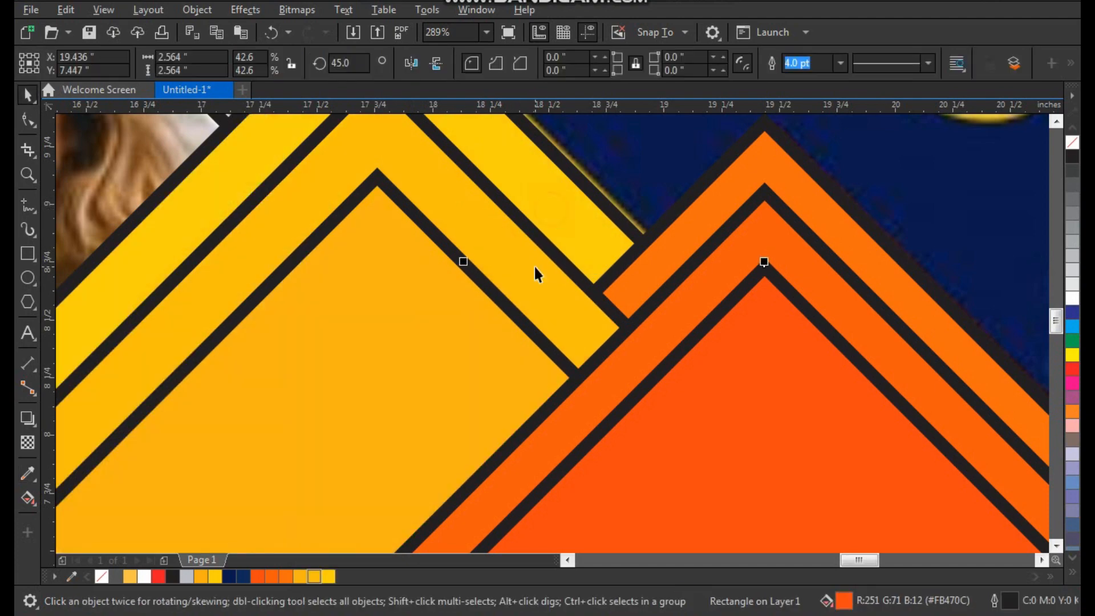
# Step: Group the three yellow diamonds together and the three orange diamonds into a separate group
pyautogui.scroll(-4, 532, 262)
pyautogui.click(494, 259)
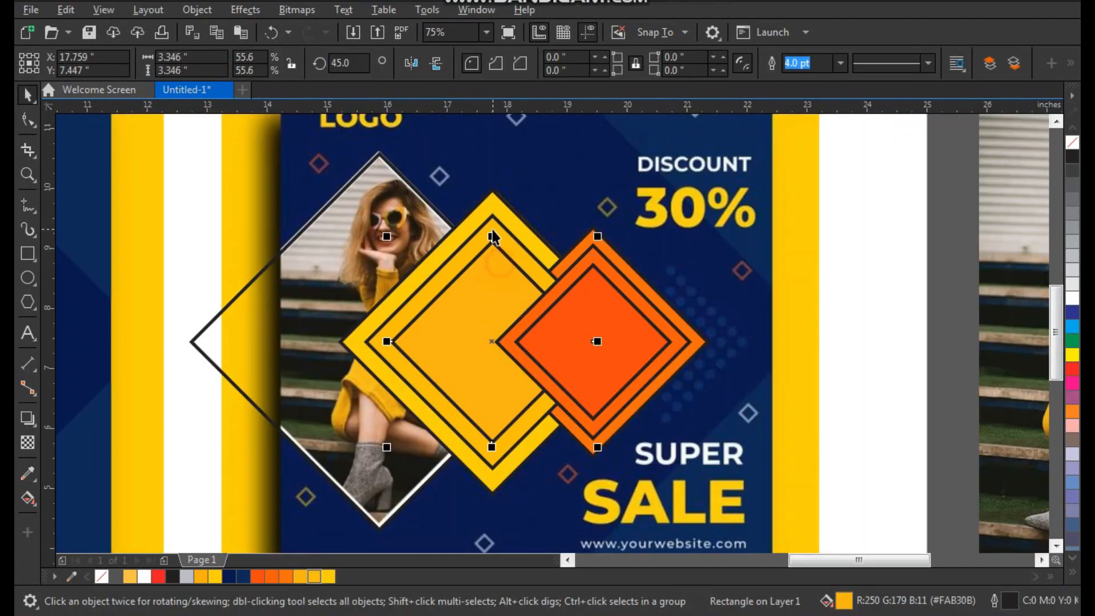
pyautogui.keyDown('shift'); pyautogui.click(493, 227); pyautogui.keyUp('shift')
pyautogui.keyDown('shift'); pyautogui.click(492, 198); pyautogui.keyUp('shift')
pyautogui.hotkey('ctrl', 'g')
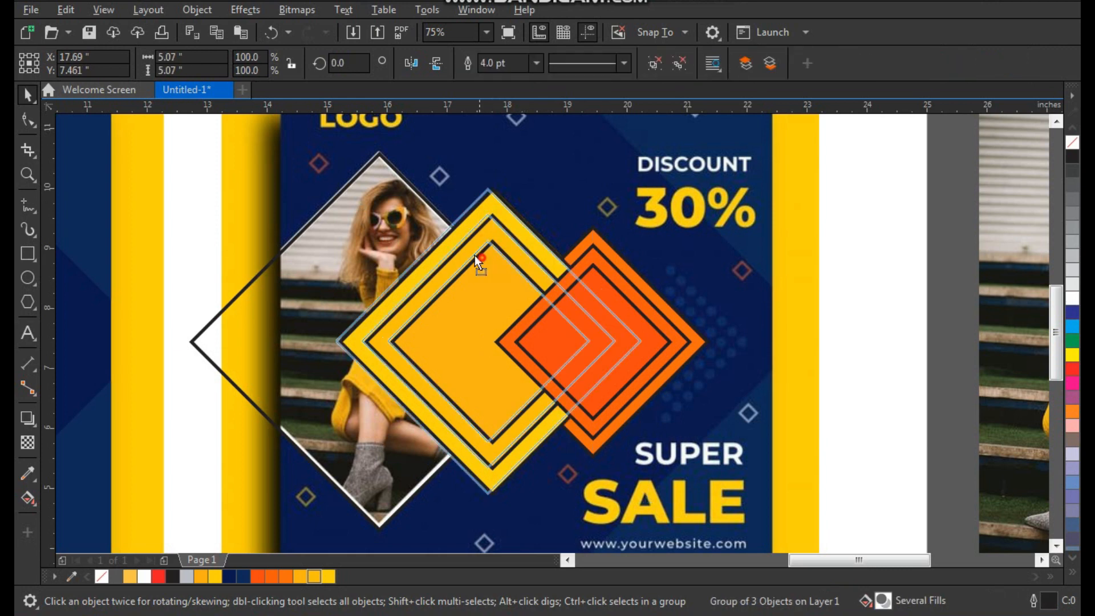
pyautogui.click(605, 294)
pyautogui.keyDown('shift'); pyautogui.click(605, 269); pyautogui.keyUp('shift')
pyautogui.keyDown('shift'); pyautogui.click(604, 248); pyautogui.keyUp('shift')
pyautogui.hotkey('ctrl', 'g')
# Step: Stack the yellow group above the orange one and the photo frame diamond in front of both, filled white
pyautogui.click(499, 270)
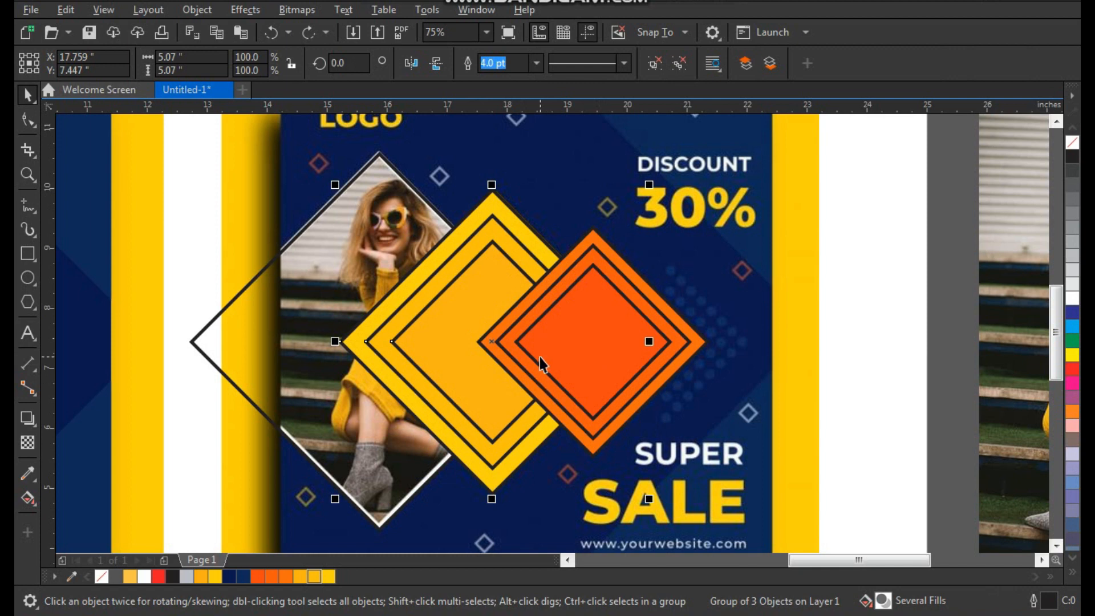
pyautogui.hotkey('shift', 'pageup')
pyautogui.click(387, 258)
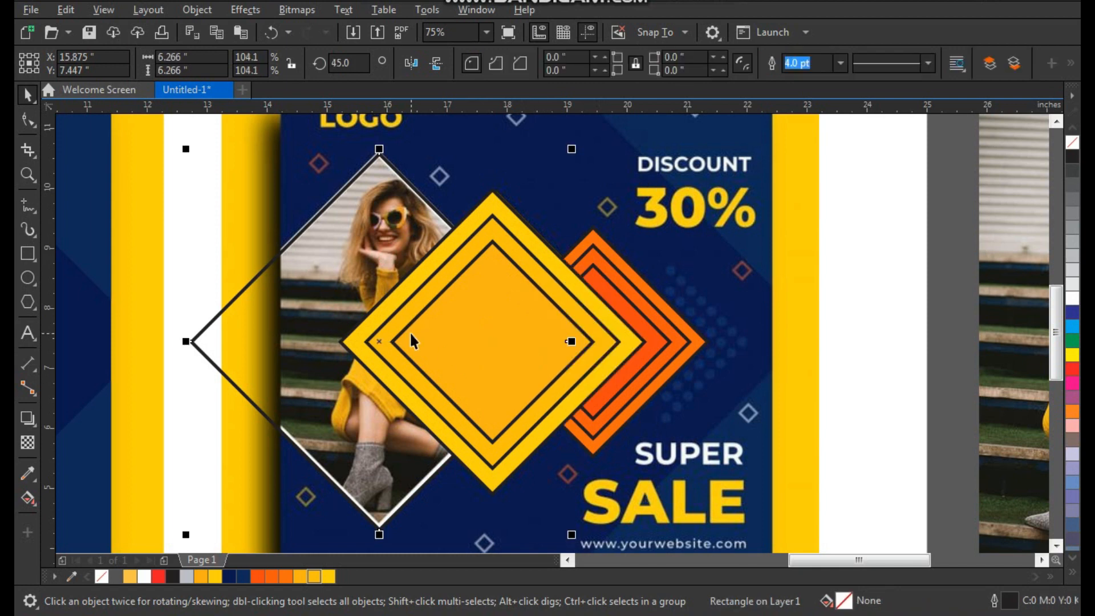
pyautogui.hotkey('shift', 'pageup')
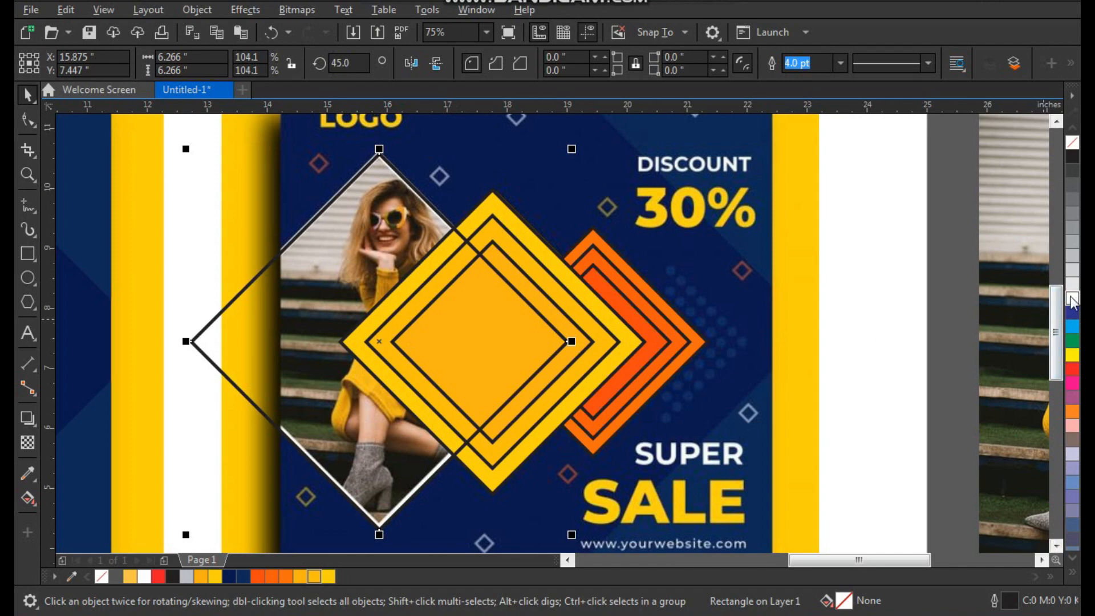
pyautogui.click(1072, 298)
# Step: Move the white diamond with the yellow and orange groups onto the recreated post's navy panel and remove their outlines
pyautogui.scroll(-3, 506, 330)
pyautogui.scroll(2, 585, 412)
pyautogui.scroll(-1, 481, 287)
pyautogui.moveTo(393, 197); pyautogui.dragTo(683, 427)
pyautogui.moveTo(577, 364); pyautogui.dragTo(210, 337)
pyautogui.hotkey('ctrl', 'z')
pyautogui.rightClick(1071, 147)
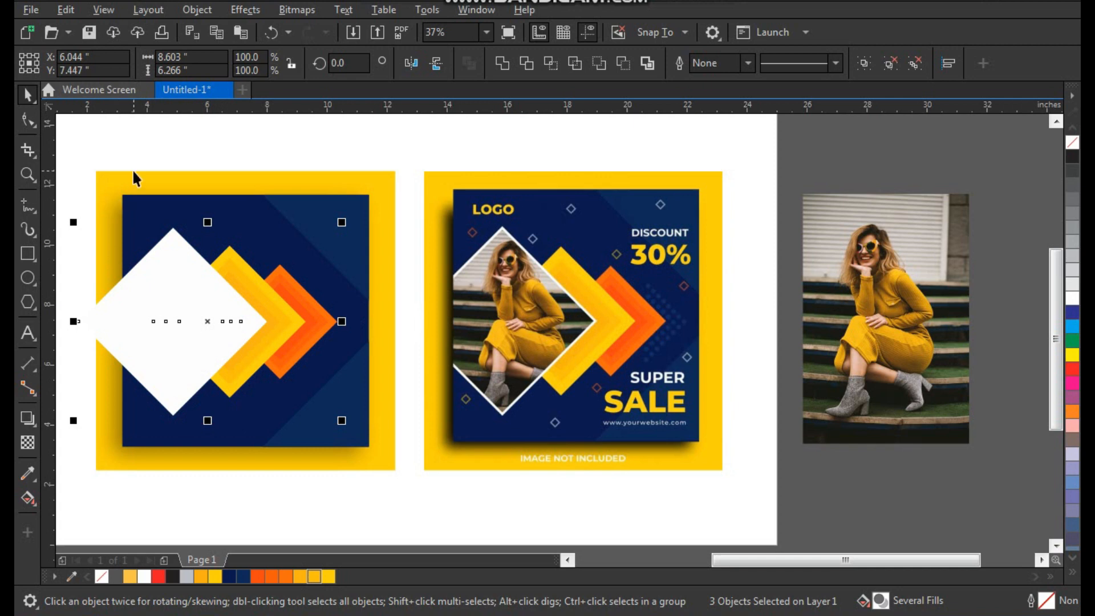
pyautogui.press('z')
pyautogui.moveTo(100, 194); pyautogui.dragTo(352, 329)
pyautogui.click(363, 348)
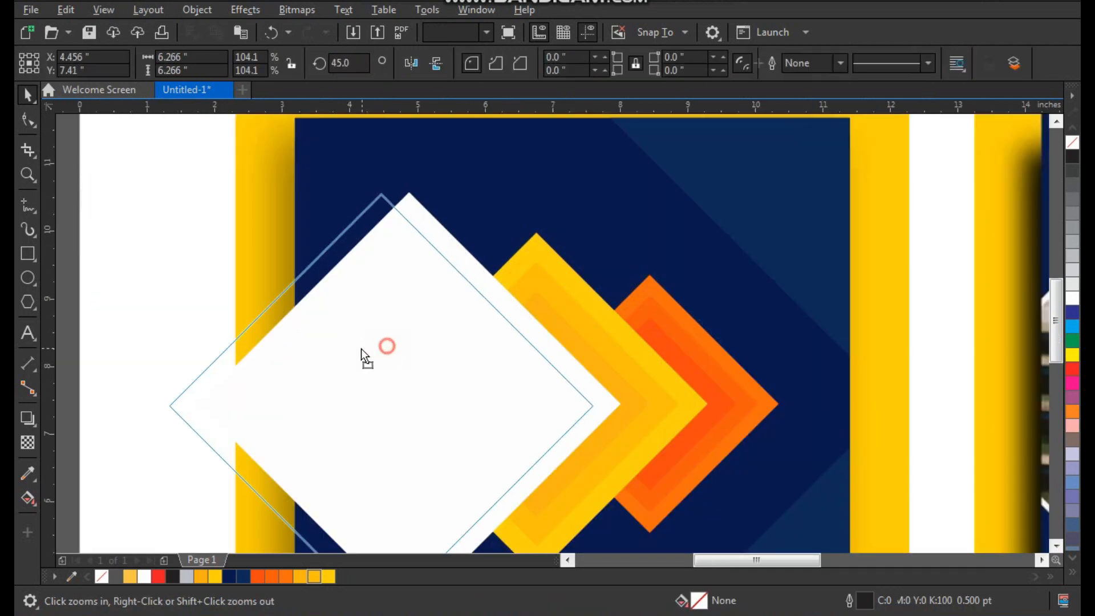
pyautogui.hotkey('ctrl', 'z')
pyautogui.scroll(-2, 388, 323)
pyautogui.press('F2')
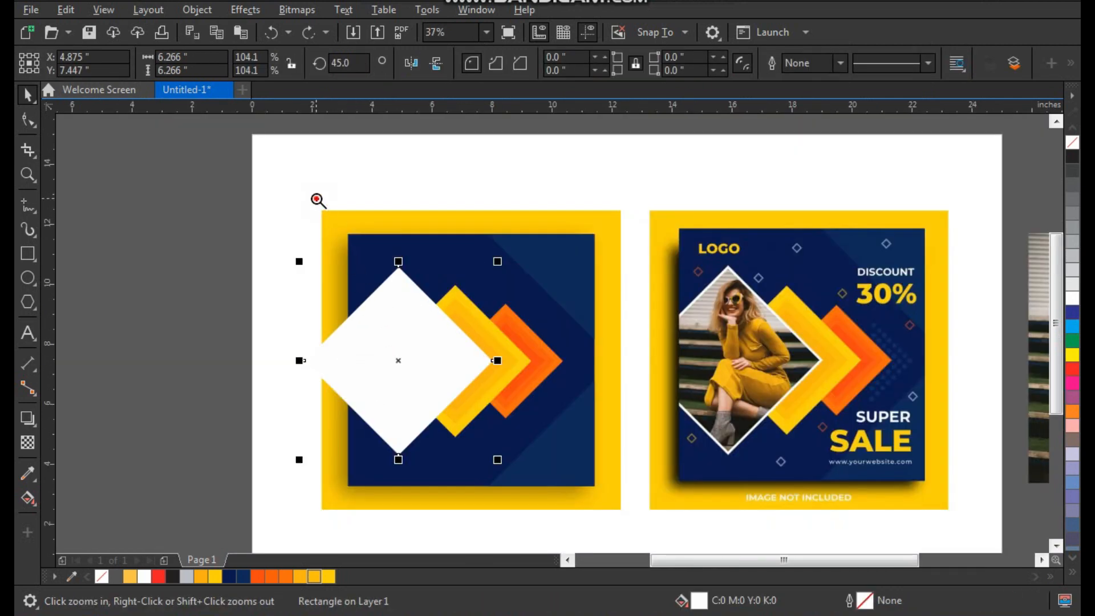
pyautogui.moveTo(317, 199); pyautogui.dragTo(672, 476)
pyautogui.click(410, 340)
pyautogui.scroll(-2, 427, 322)
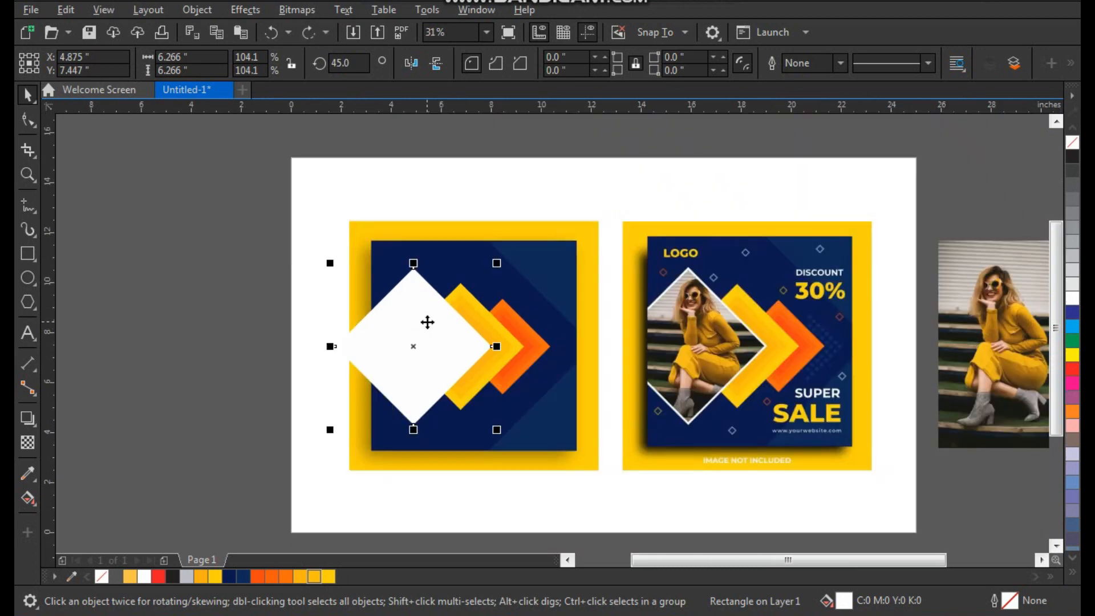
# Step: Move the separate photo of the woman onto the recreated post and bring it to the front
pyautogui.press('F2')
pyautogui.moveTo(379, 193); pyautogui.dragTo(1061, 486)
pyautogui.moveTo(936, 348); pyautogui.dragTo(299, 348)
pyautogui.press('F2')
pyautogui.moveTo(404, 167); pyautogui.dragTo(95, 516)
pyautogui.hotkey('shift', 'pageup')
pyautogui.moveTo(519, 299); pyautogui.dragTo(496, 303)
# Step: PowerClip the photo inside the white diamond and reposition it so the woman fills the frame
pyautogui.rightClick(502, 212)
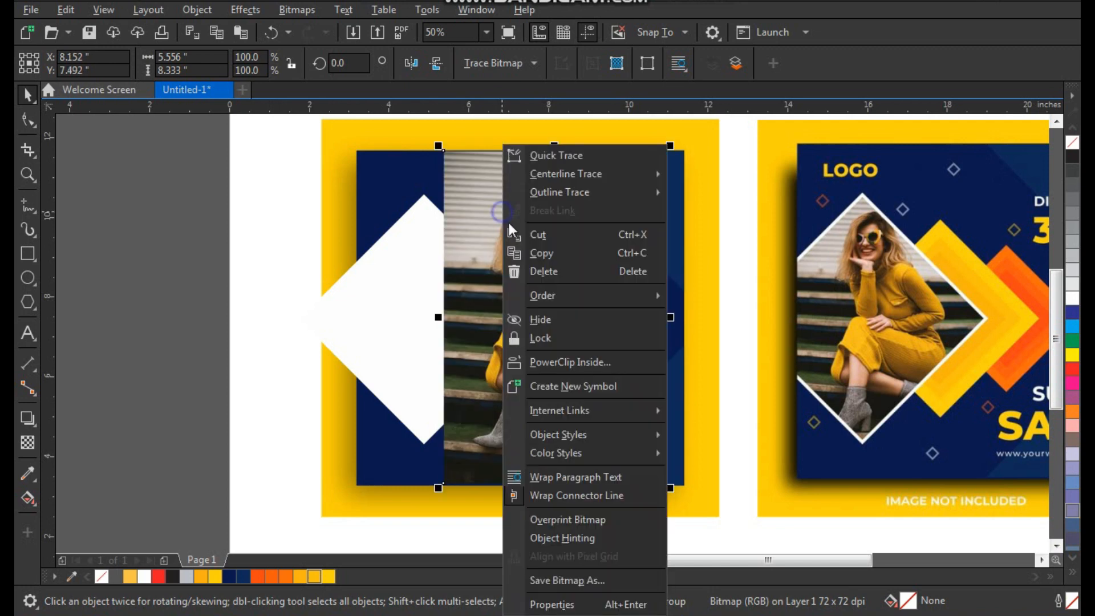
pyautogui.click(561, 365)
pyautogui.click(374, 277)
pyautogui.click(475, 305)
pyautogui.moveTo(461, 313); pyautogui.dragTo(418, 329)
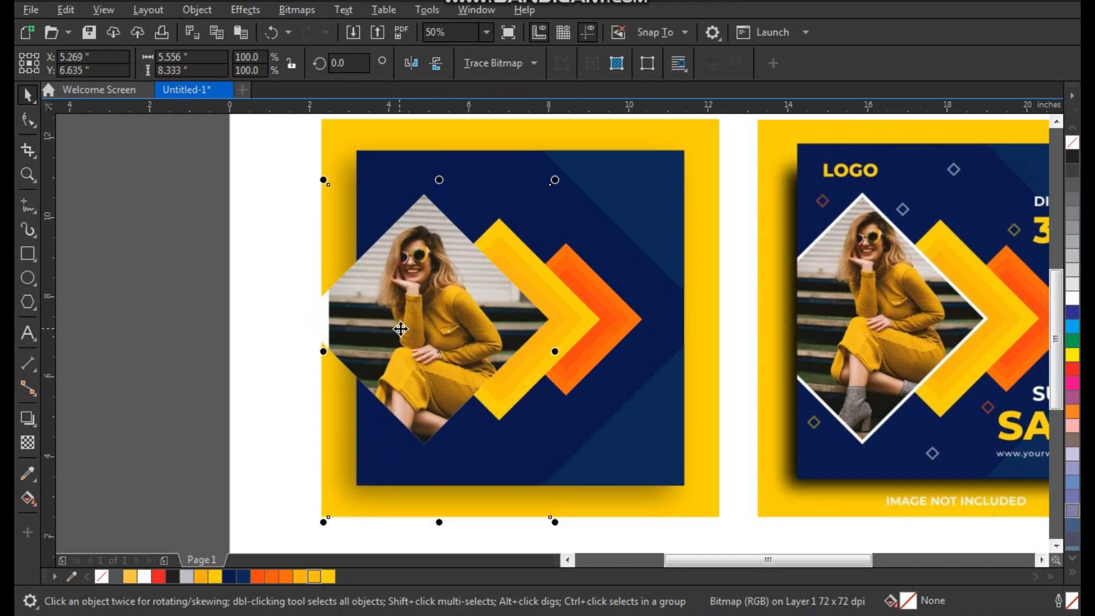
pyautogui.scroll(-1, 381, 339)
pyautogui.press('F2')
pyautogui.moveTo(360, 240); pyautogui.dragTo(539, 394)
pyautogui.click(262, 229)
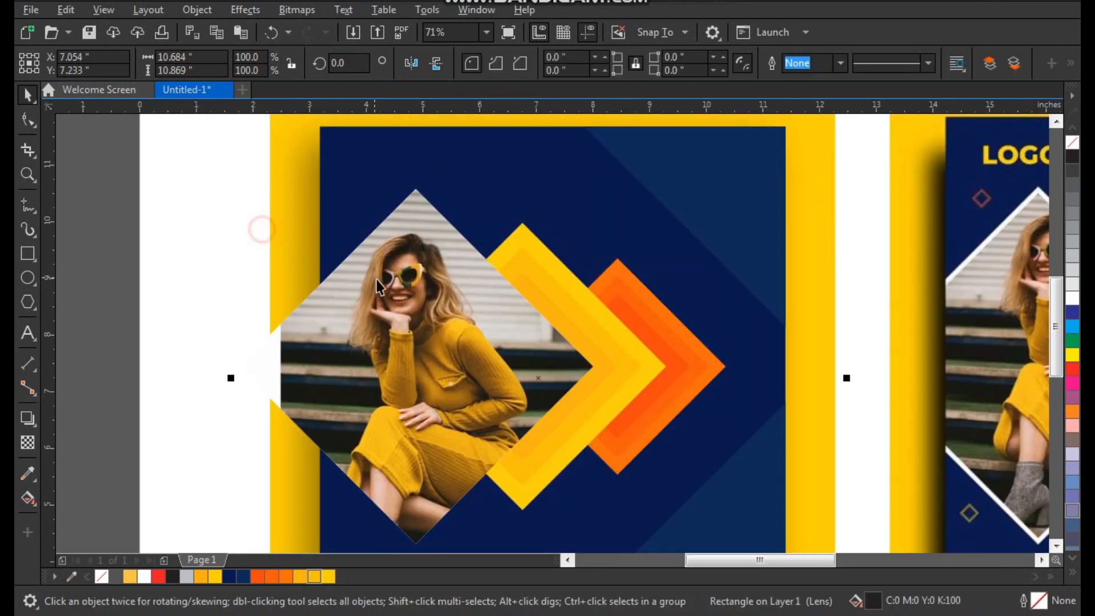
# Step: Give the photo diamond a white outline 4.0 pt wide
pyautogui.click(379, 285)
pyautogui.rightClick(1071, 303)
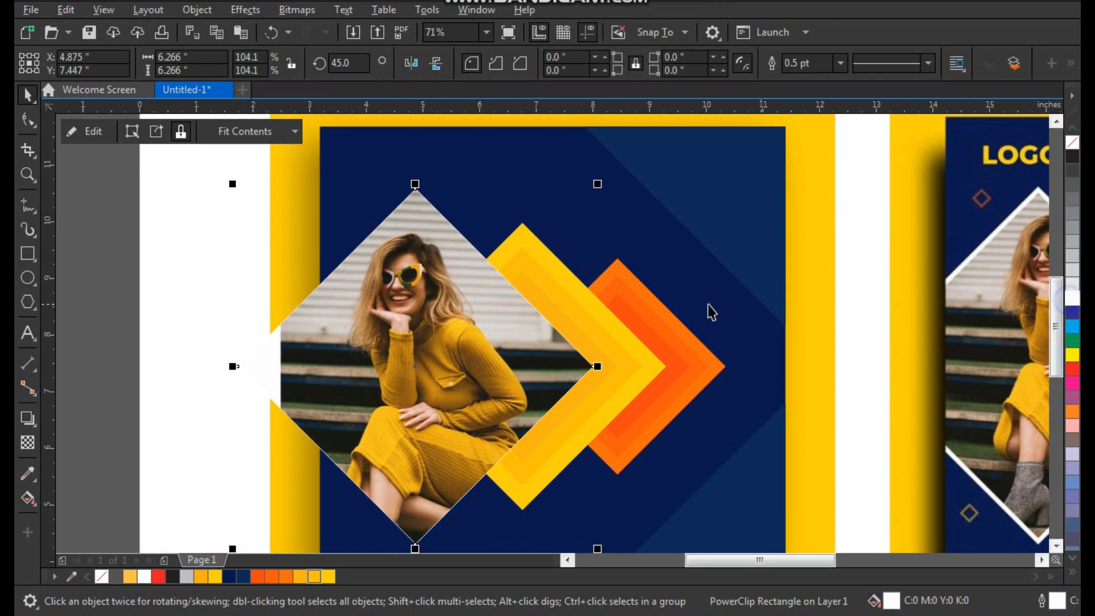
pyautogui.click(841, 63)
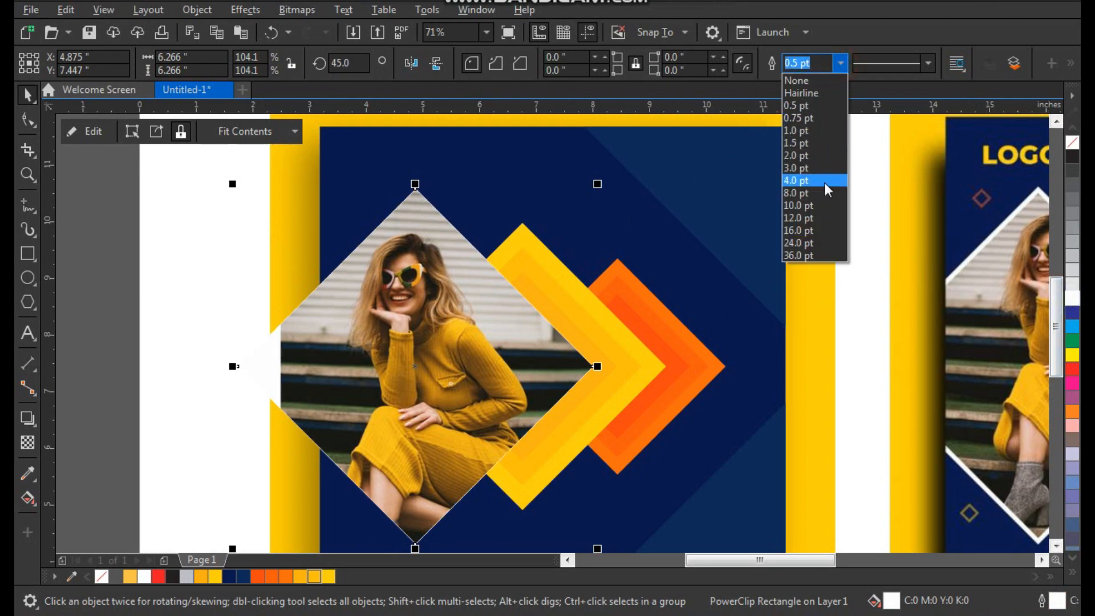
pyautogui.click(825, 183)
# Step: Draw a circle about 0.15 inches wide near the top of the reference's faint dot pattern
pyautogui.press('F2')
pyautogui.scroll(2, 496, 371)
pyautogui.scroll(-5, 382, 307)
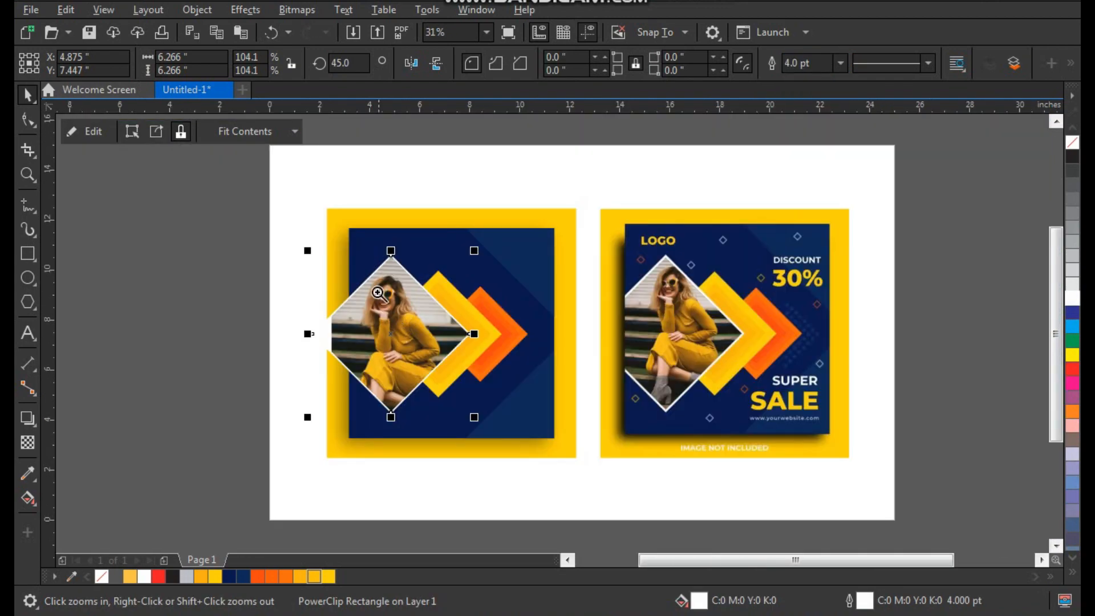
pyautogui.moveTo(600, 395); pyautogui.dragTo(838, 505)
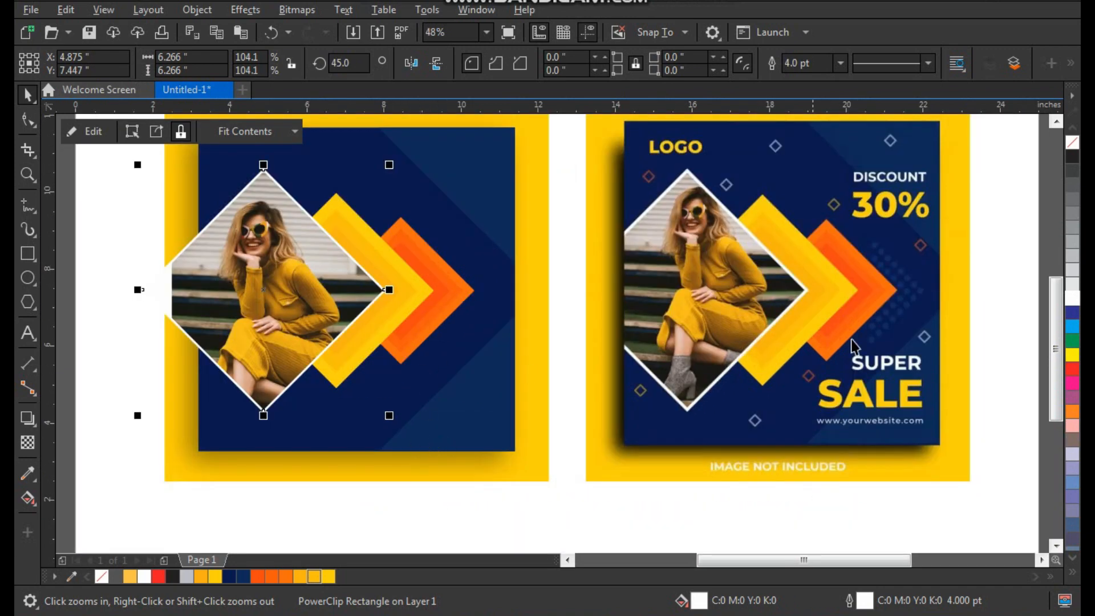
pyautogui.moveTo(778, 194); pyautogui.dragTo(973, 408)
pyautogui.moveTo(520, 207); pyautogui.dragTo(628, 313)
pyautogui.click(26, 282)
pyautogui.moveTo(515, 233); pyautogui.dragTo(563, 285)
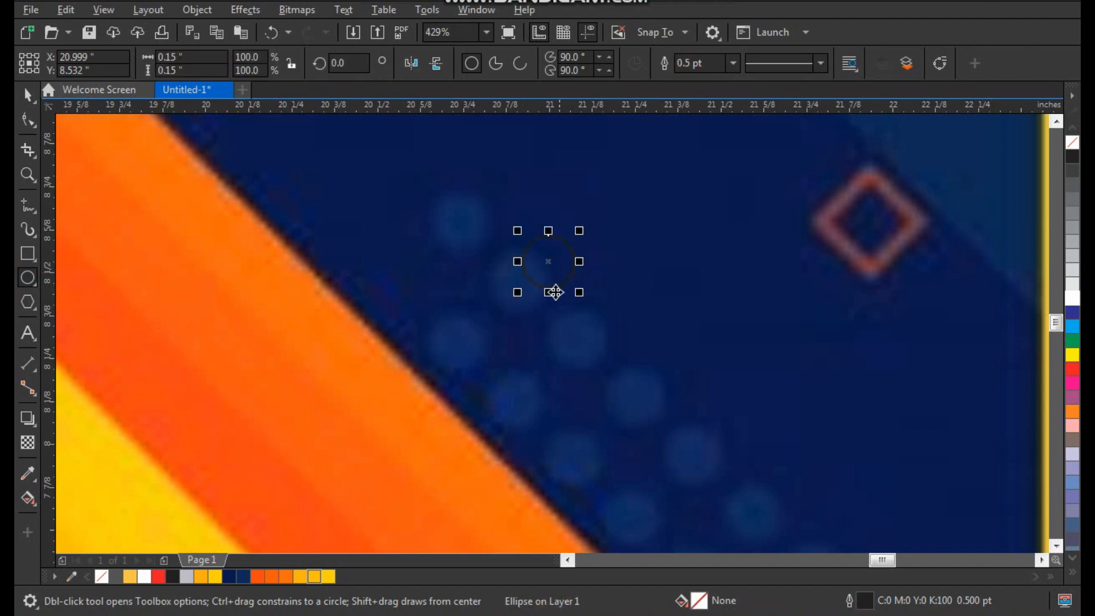
# Step: Fit the circle over the topmost dot at about 0.183 inches and fill it yellow
pyautogui.press('space')
pyautogui.moveTo(460, 223); pyautogui.dragTo(558, 301)
pyautogui.scroll(-2, 460, 256)
pyautogui.press('F2')
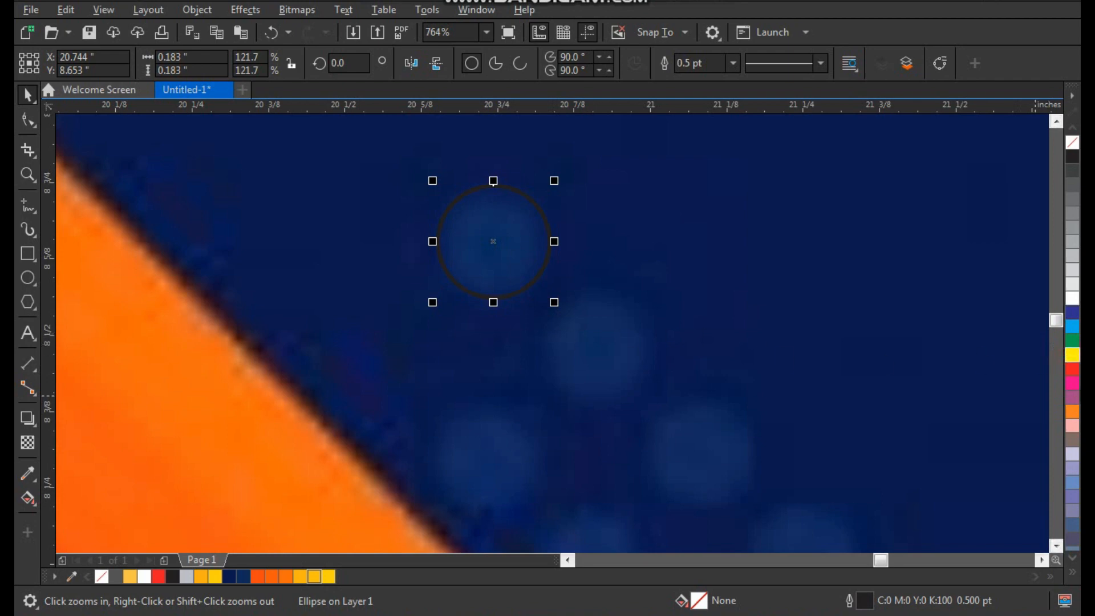
pyautogui.click(1072, 356)
pyautogui.scroll(-3, 520, 354)
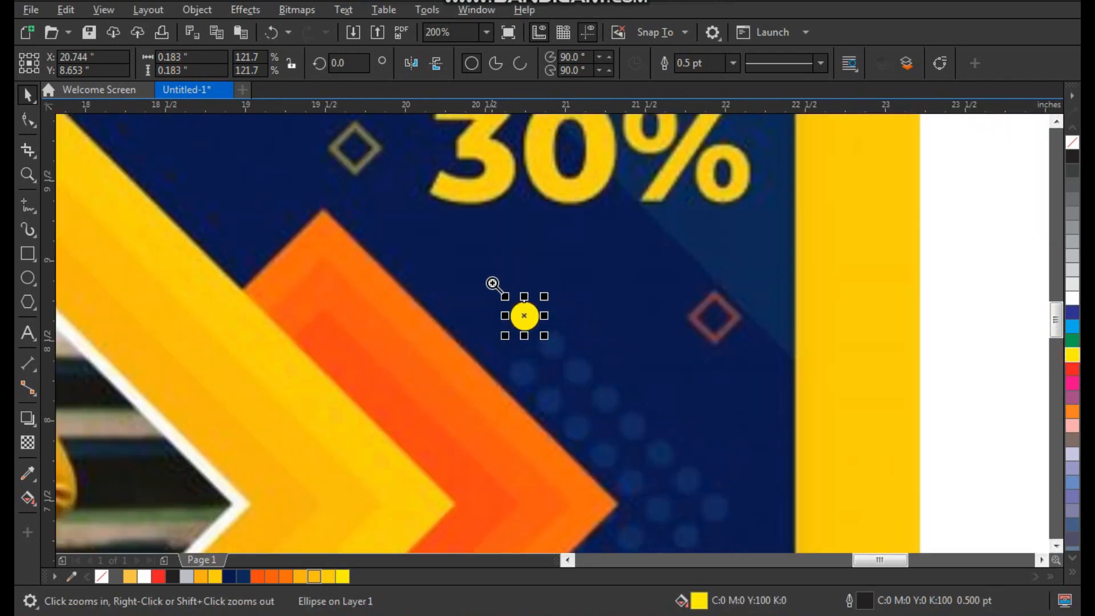
# Step: Duplicate the yellow circle diagonally and repeat the copy to form an eight-circle outer row down to the pattern's tip
pyautogui.scroll(3, 501, 281)
pyautogui.moveTo(455, 239); pyautogui.dragTo(532, 318)
pyautogui.scroll(-3, 504, 376)
pyautogui.scroll(1, 657, 423)
pyautogui.hotkey('ctrl', 'r')
pyautogui.hotkey('ctrl', 'r')
pyautogui.hotkey('ctrl', 'r')
pyautogui.hotkey('ctrl', 'r')
pyautogui.hotkey('ctrl', 'r')
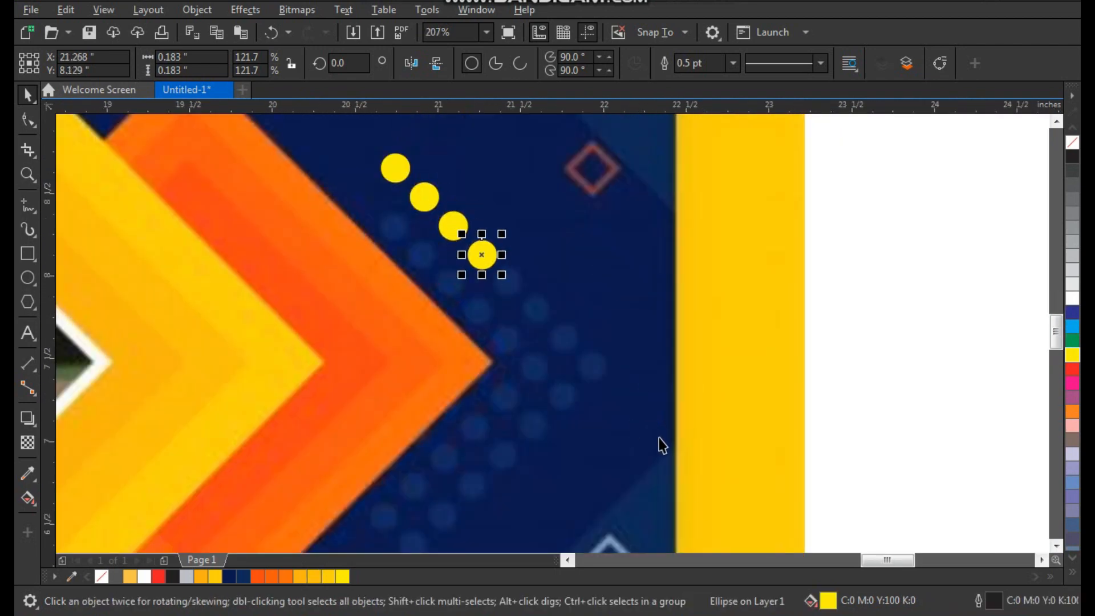
pyautogui.hotkey('ctrl', 'r')
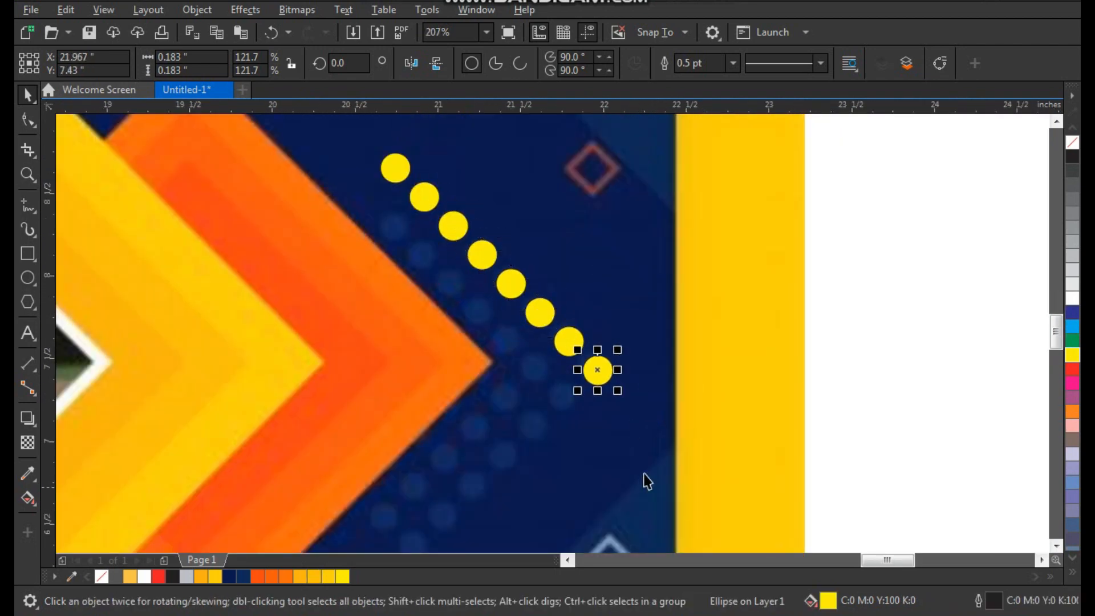
# Step: Copy a yellow circle over the first dot of the inner row and shrink it to about 0.166 inches
pyautogui.scroll(-1, 653, 405)
pyautogui.press('F2')
pyautogui.moveTo(697, 254); pyautogui.dragTo(402, 551)
pyautogui.moveTo(474, 140); pyautogui.dragTo(640, 307)
pyautogui.click(646, 241)
pyautogui.press('F2')
pyautogui.moveTo(650, 158); pyautogui.dragTo(422, 323)
pyautogui.moveTo(525, 229); pyautogui.dragTo(498, 277)
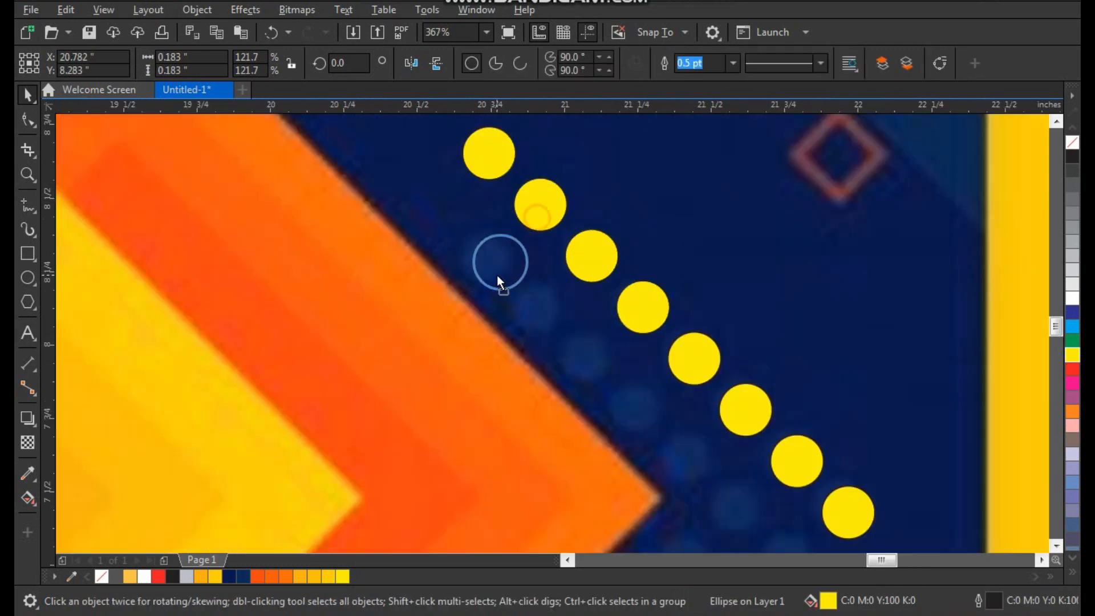
pyautogui.press('F2')
pyautogui.moveTo(454, 209); pyautogui.dragTo(550, 337)
pyautogui.moveTo(603, 172); pyautogui.dragTo(595, 180)
# Step: Duplicate the smaller circle diagonally along the inner row until it has six evenly spaced circles
pyautogui.moveTo(546, 253); pyautogui.dragTo(567, 340)
pyautogui.scroll(-1, 503, 258)
pyautogui.moveTo(586, 374); pyautogui.dragTo(592, 352)
pyautogui.scroll(-3, 619, 433)
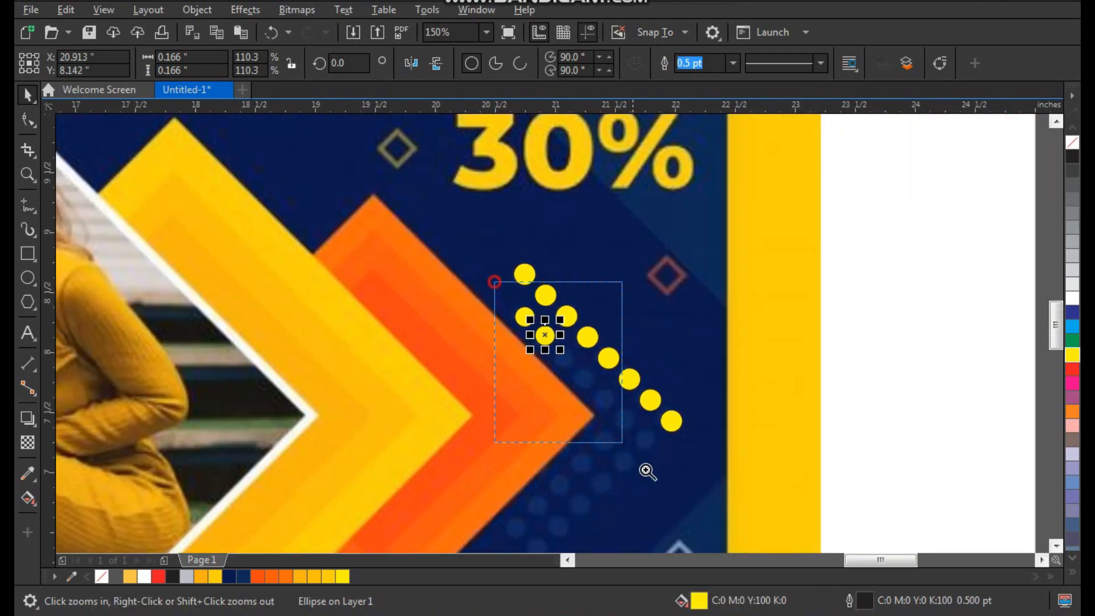
pyautogui.scroll(2, 601, 409)
pyautogui.hotkey('ctrl', 'd')
pyautogui.hotkey('ctrl', 'd')
pyautogui.hotkey('ctrl', 'd')
pyautogui.hotkey('ctrl', 'd')
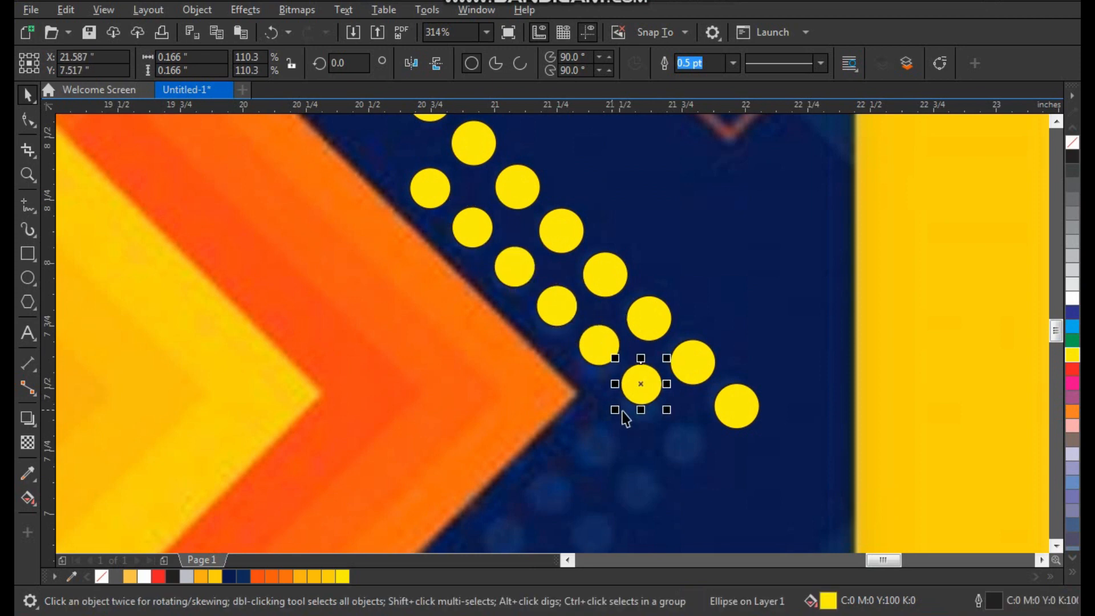
# Step: Mirror a copy of both circle rows downward, excluding the tip circle, and lower it slightly to complete the dotted chevron
pyautogui.scroll(-1, 620, 405)
pyautogui.press('F2')
pyautogui.moveTo(553, 286); pyautogui.dragTo(727, 537)
pyautogui.scroll(3, 539, 311)
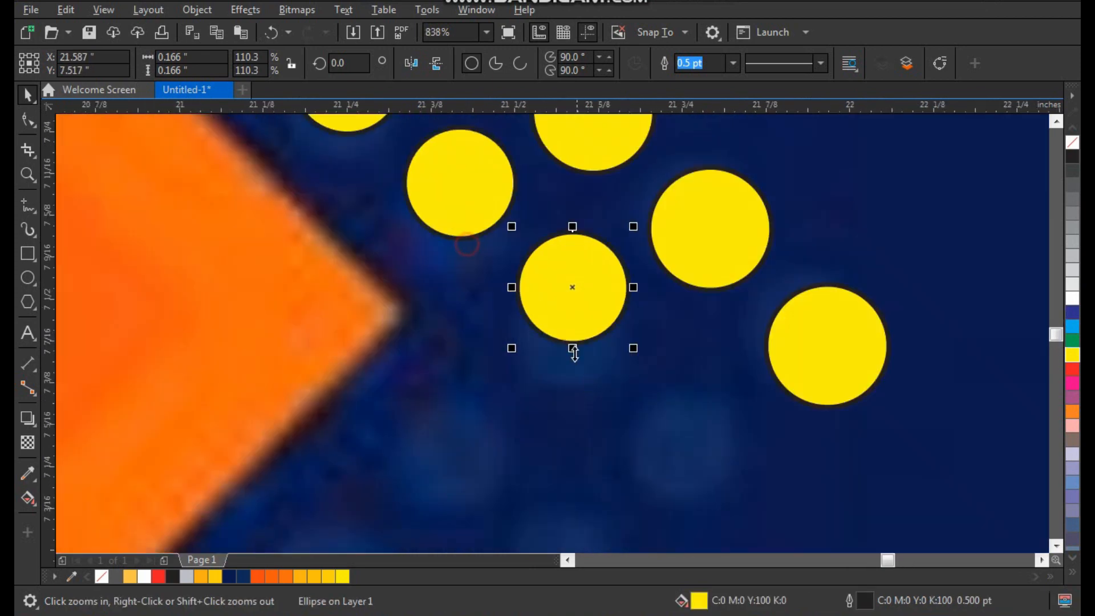
pyautogui.click(495, 184)
pyautogui.scroll(-3, 493, 359)
pyautogui.press('F2')
pyautogui.moveTo(633, 194); pyautogui.dragTo(384, 494)
pyautogui.moveTo(410, 166); pyautogui.dragTo(590, 383)
pyautogui.moveTo(515, 195); pyautogui.dragTo(534, 478)
pyautogui.rightClick(534, 478)
pyautogui.press('F2')
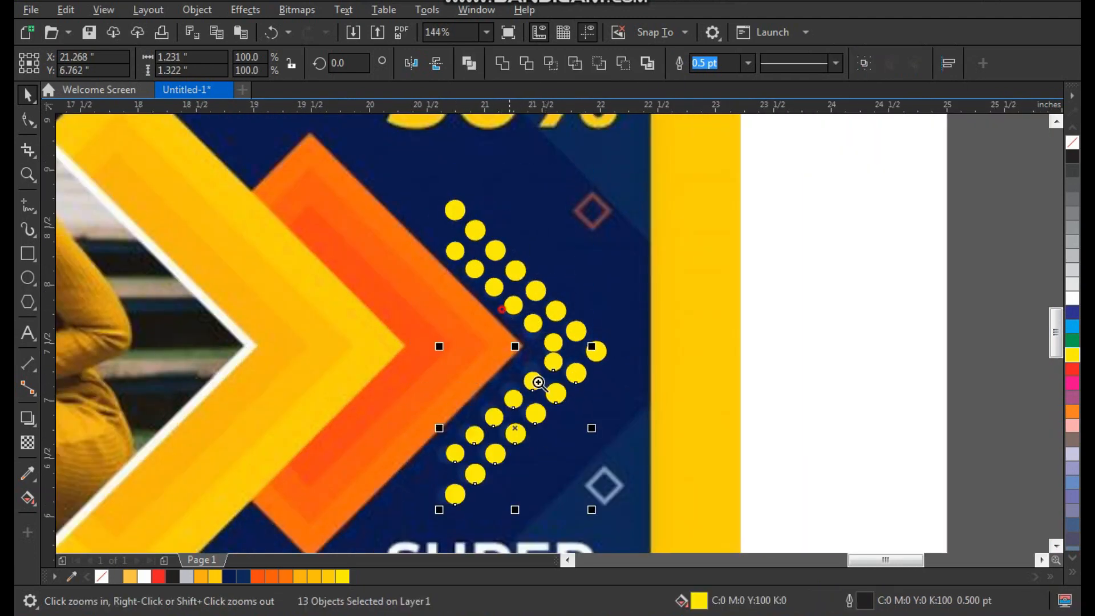
pyautogui.moveTo(506, 309); pyautogui.dragTo(567, 452)
pyautogui.moveTo(660, 313); pyautogui.dragTo(656, 334)
# Step: Select all circles of the dotted chevron and weld them into a single shape
pyautogui.scroll(-2, 643, 315)
pyautogui.moveTo(732, 147); pyautogui.dragTo(529, 451)
pyautogui.hotkey('ctrl', 'g')
pyautogui.scroll(-1, 691, 255)
pyautogui.press('F2')
pyautogui.moveTo(720, 193); pyautogui.dragTo(415, 400)
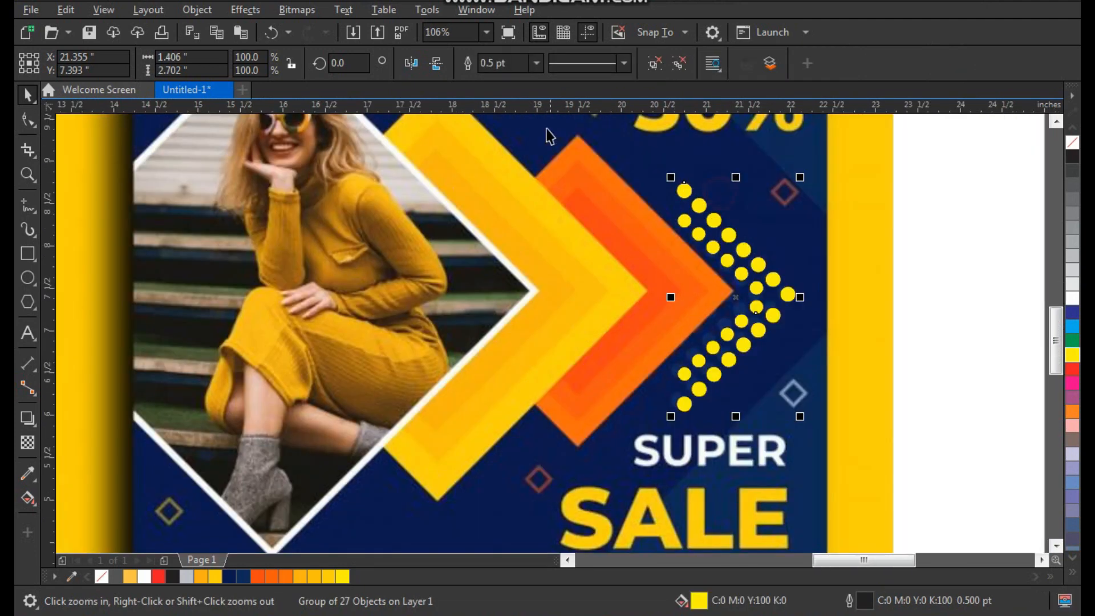
pyautogui.hotkey('ctrl', 'u')
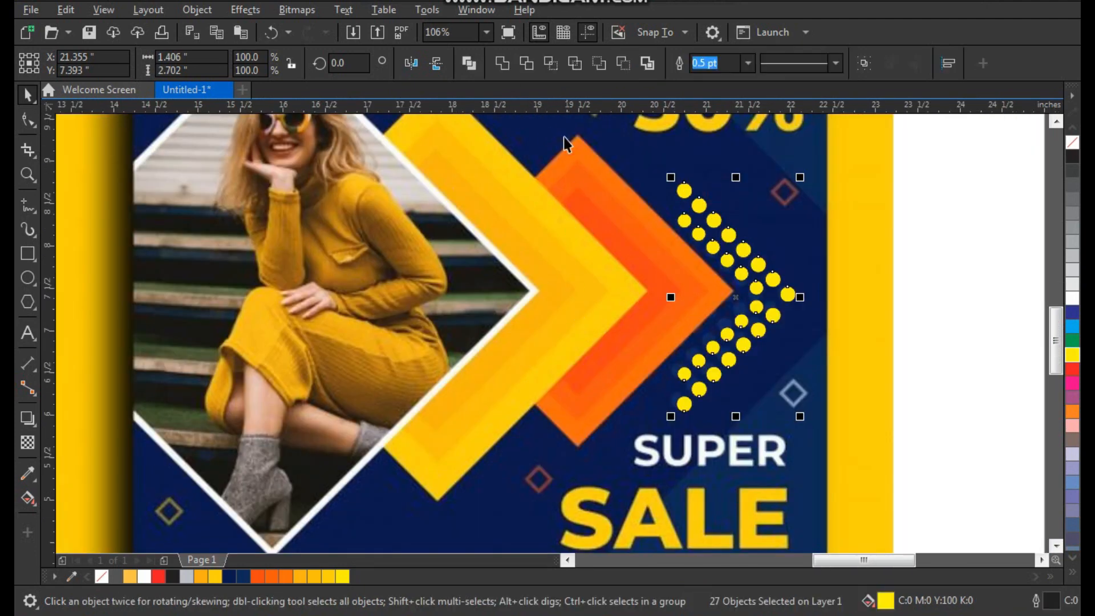
pyautogui.click(504, 67)
pyautogui.scroll(-2, 651, 335)
pyautogui.press('F2')
pyautogui.moveTo(634, 259); pyautogui.dragTo(366, 407)
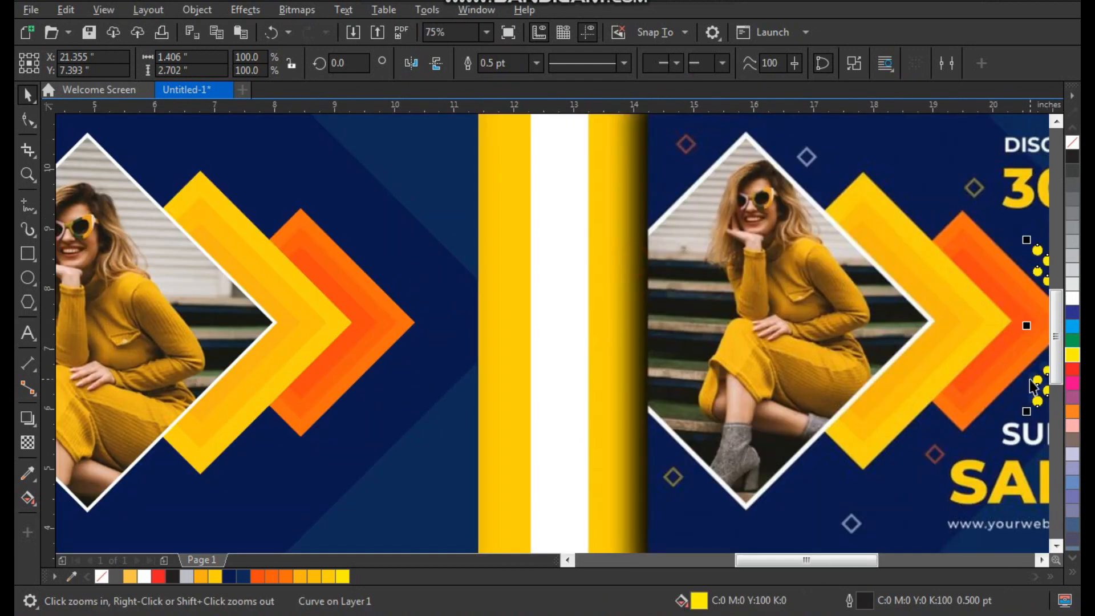
# Step: Move the dotted chevron from the reference onto the navy panel, just outside the tip of the orange chevron
pyautogui.moveTo(1035, 380); pyautogui.dragTo(381, 364)
pyautogui.scroll(-1, 505, 391)
pyautogui.press('F2')
pyautogui.moveTo(413, 289); pyautogui.dragTo(831, 441)
pyautogui.moveTo(303, 274); pyautogui.dragTo(131, 502)
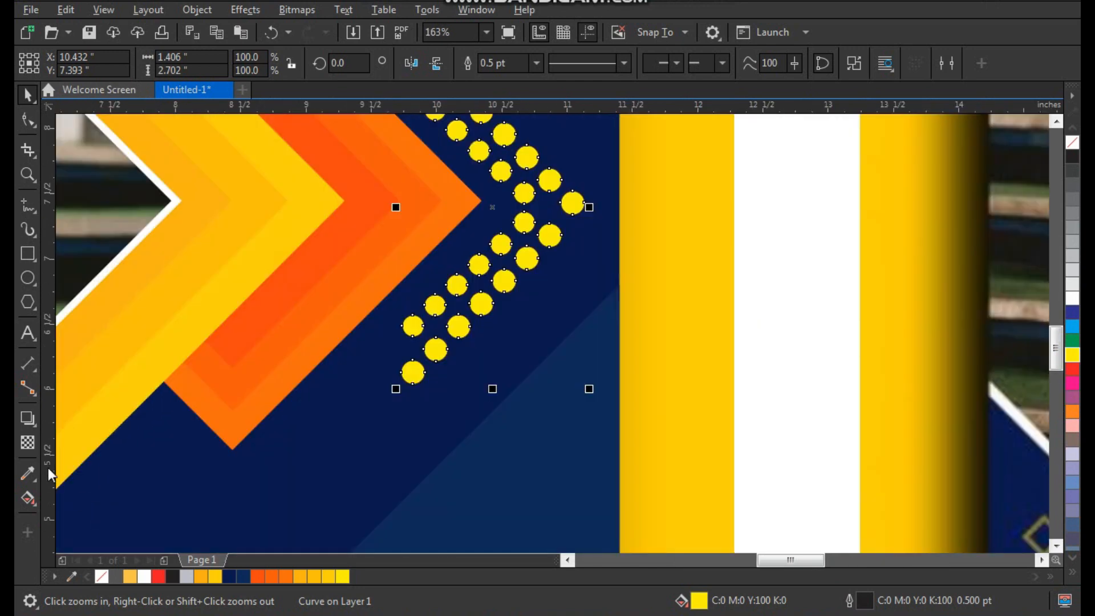
# Step: Fill the dotted chevron with the lighter navy (#0E2A5A) sampled from the lower corner triangle and remove its outline
pyautogui.click(27, 473)
pyautogui.click(562, 432)
pyautogui.click(509, 282)
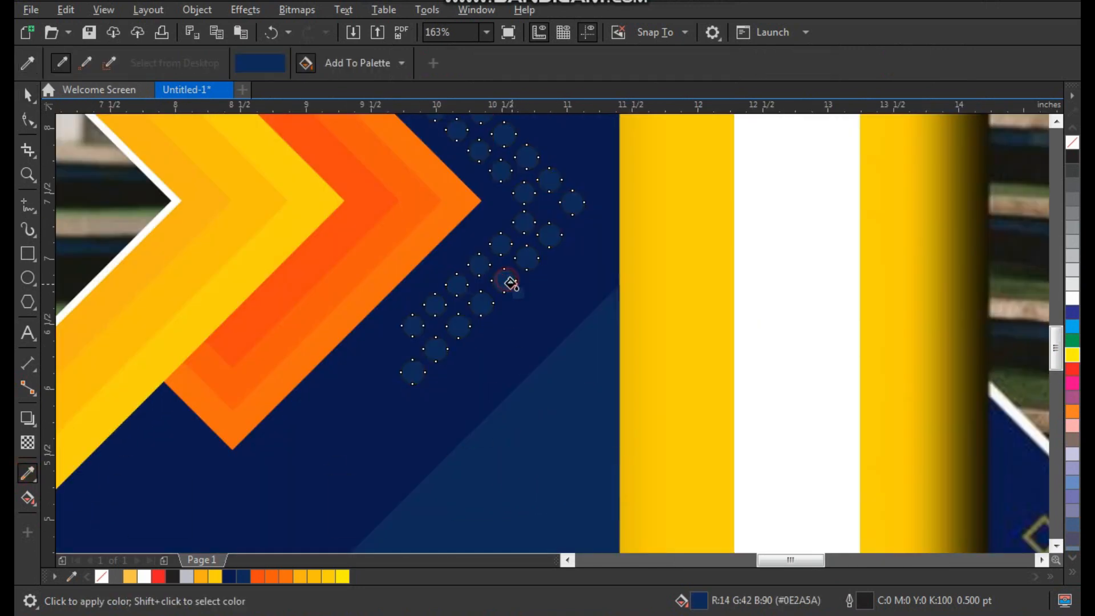
pyautogui.press('space')
pyautogui.rightClick(1073, 143)
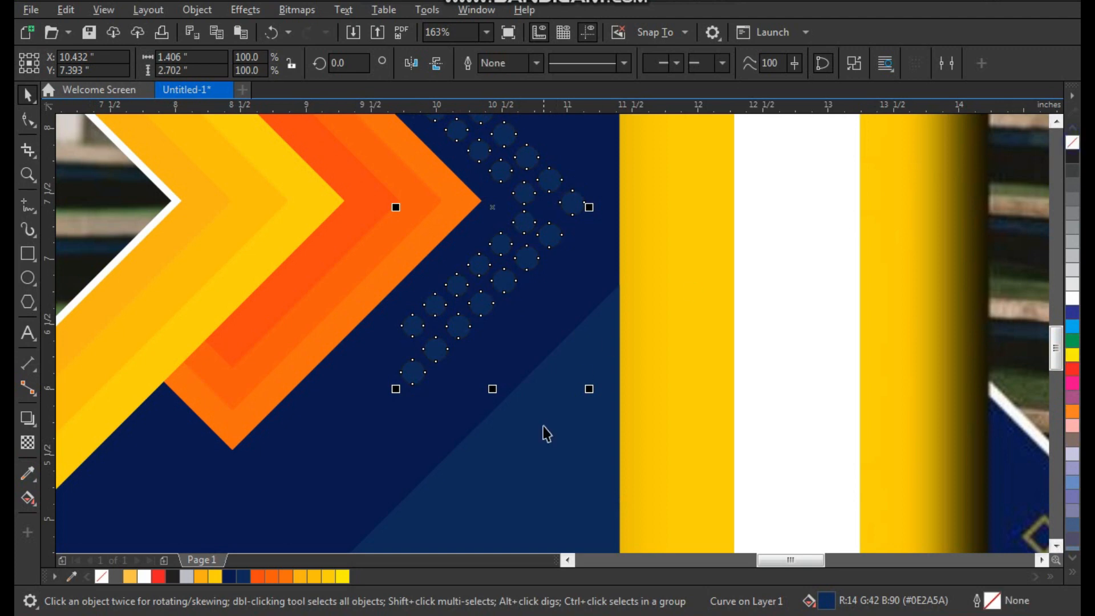
# Step: Duplicate the orange three-diamond group above the original in the panel's upper right and ungroup the copy
pyautogui.press('F3')
pyautogui.click(425, 266)
pyautogui.press('F2')
pyautogui.moveTo(394, 165)
pyautogui.mouseDown()
pyautogui.moveTo(844, 436)
pyautogui.moveTo(1010, 489)
pyautogui.mouseUp()
pyautogui.moveTo(197, 128); pyautogui.dragTo(809, 511)
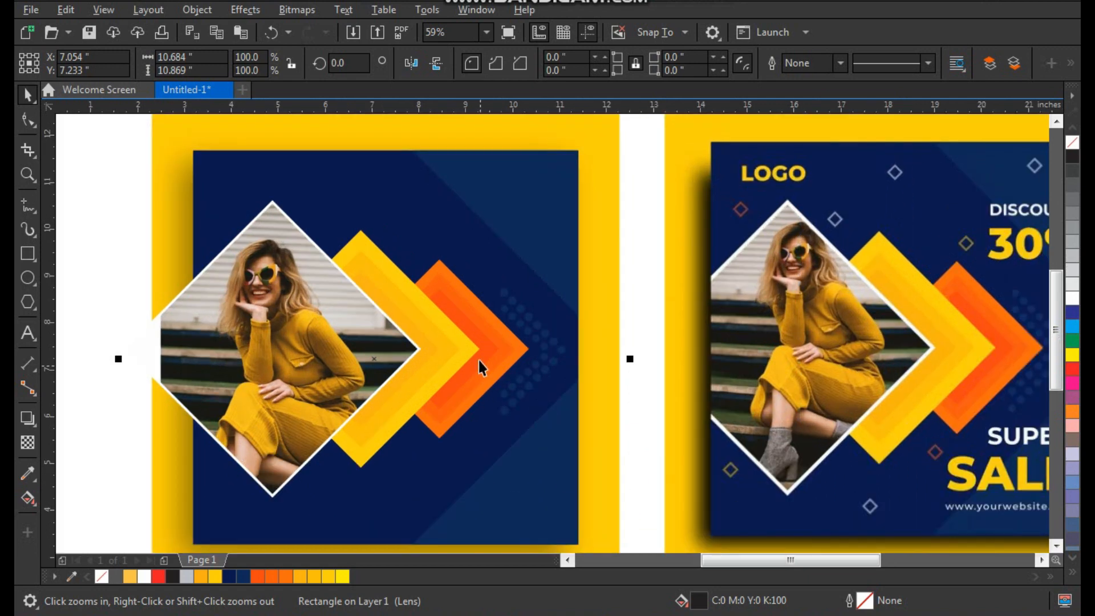
pyautogui.press('space')
pyautogui.click(444, 268)
pyautogui.moveTo(464, 281); pyautogui.dragTo(518, 187)
pyautogui.press('F2')
pyautogui.moveTo(616, 135); pyautogui.dragTo(356, 388)
pyautogui.hotkey('ctrl', 'u')
# Step: Trim the copy's largest diamond with the two inner diamonds and delete the inner ones, leaving an orange diamond frame
pyautogui.click(601, 185)
pyautogui.moveTo(560, 255); pyautogui.dragTo(565, 267)
pyautogui.hotkey('ctrl', 'z')
pyautogui.keyDown('shift'); pyautogui.click(575, 208); pyautogui.keyUp('shift')
pyautogui.keyDown('shift'); pyautogui.click(583, 193); pyautogui.keyUp('shift')
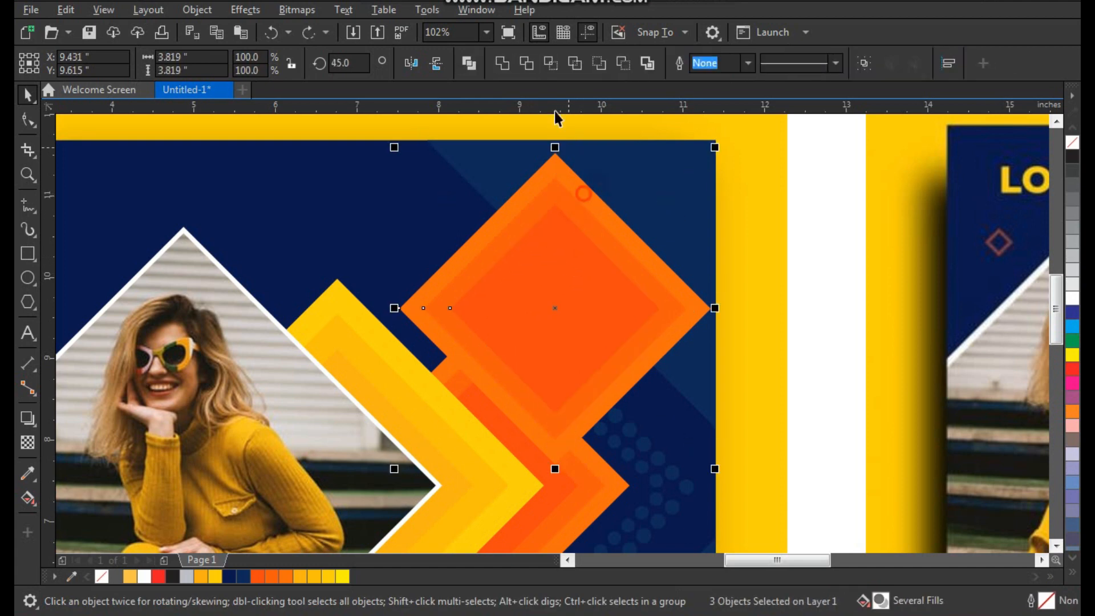
pyautogui.click(531, 66)
pyautogui.click(574, 260)
pyautogui.press('Delete')
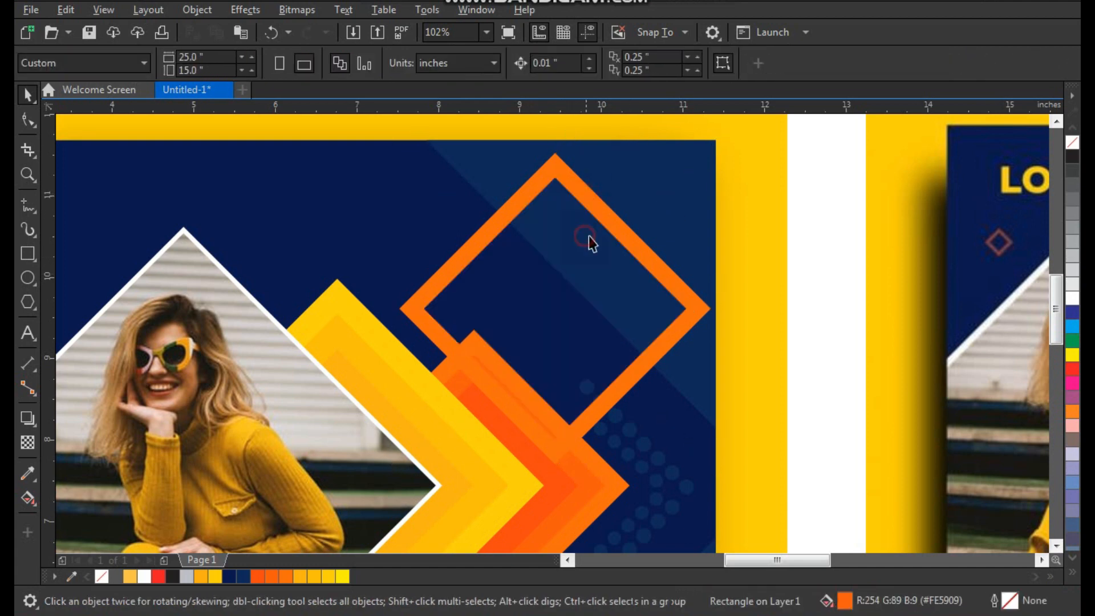
# Step: Shrink the orange diamond frame to about 0.43 inches and place it in the panel's upper-left area above the photo
pyautogui.click(626, 244)
pyautogui.moveTo(714, 150); pyautogui.dragTo(645, 290)
pyautogui.scroll(-2, 465, 294)
pyautogui.press('F2')
pyautogui.moveTo(239, 198); pyautogui.dragTo(890, 612)
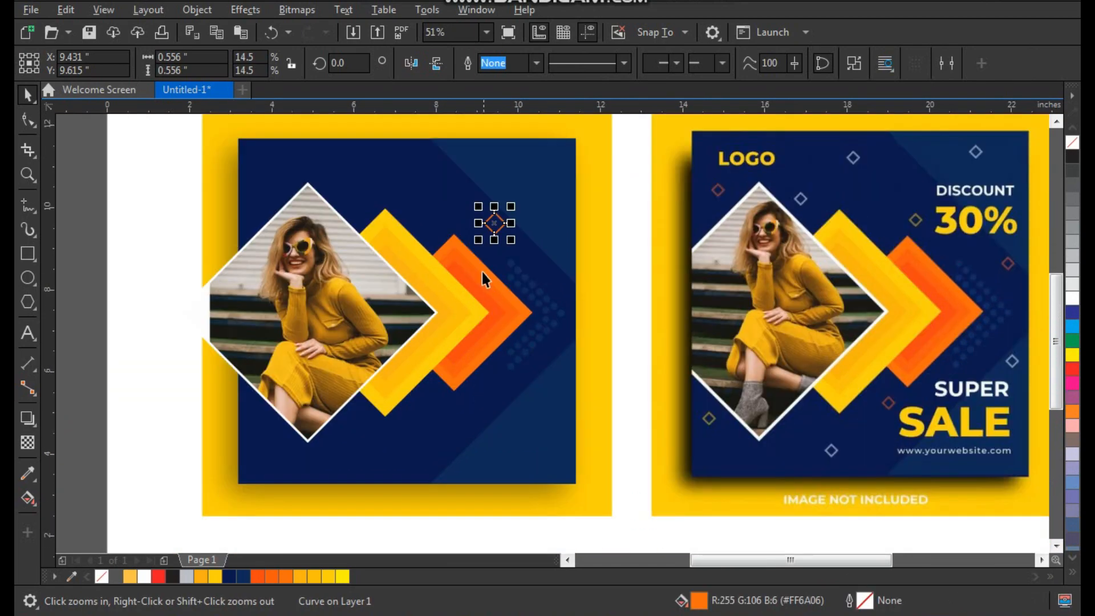
pyautogui.moveTo(500, 227); pyautogui.dragTo(269, 193)
pyautogui.press('F2')
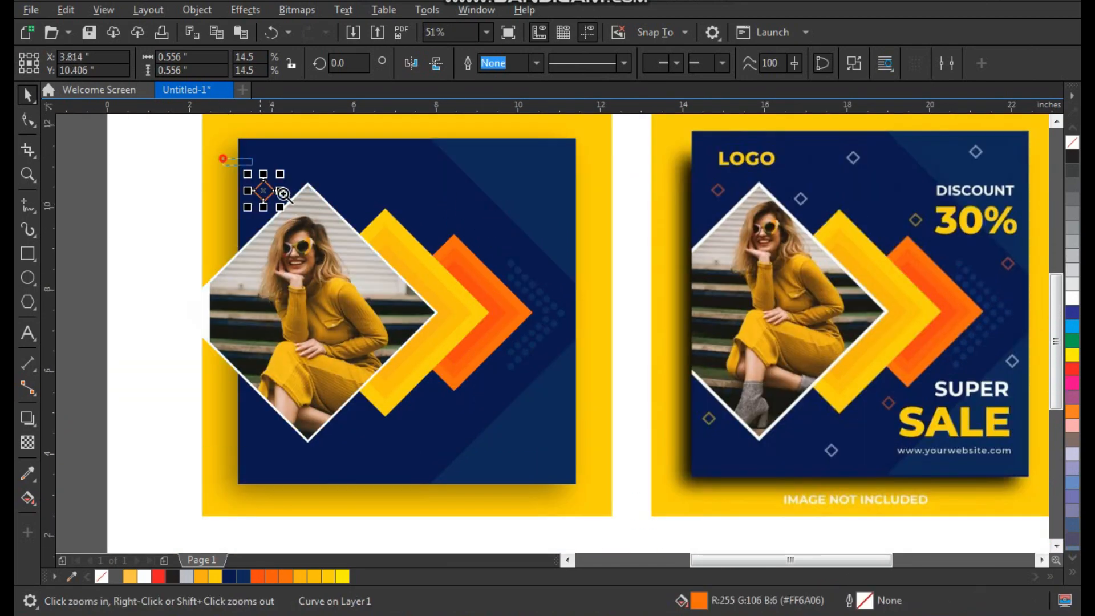
pyautogui.moveTo(220, 158); pyautogui.dragTo(338, 258)
pyautogui.moveTo(539, 201); pyautogui.dragTo(528, 212)
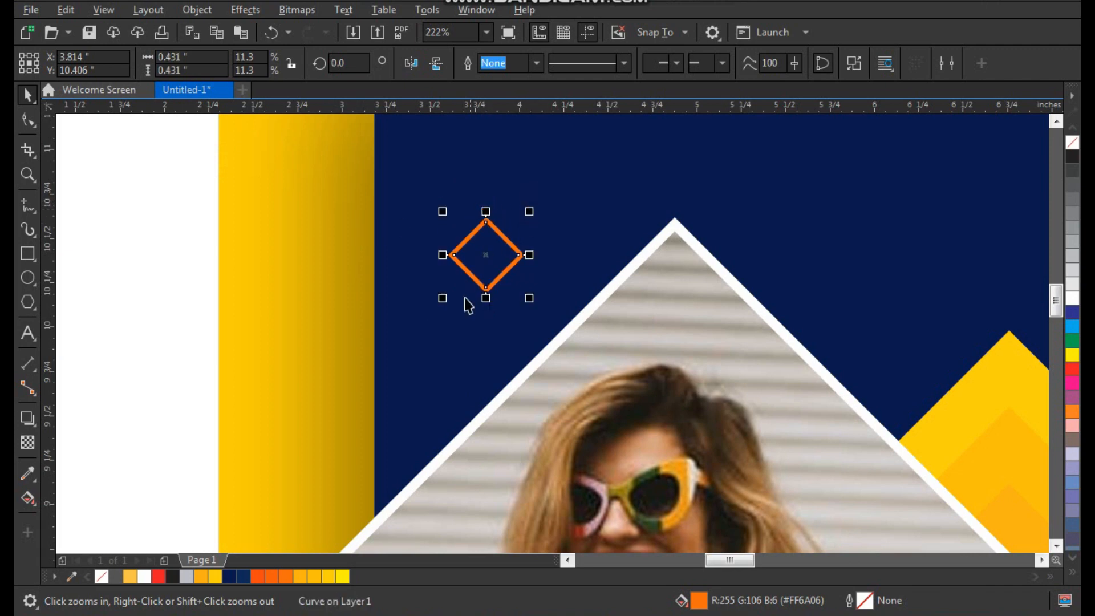
# Step: Duplicate the small orange diamond frame nine times around the panel, matching the scattered positions in the reference
pyautogui.scroll(-3, 377, 264)
pyautogui.press('F2')
pyautogui.moveTo(349, 203); pyautogui.dragTo(770, 449)
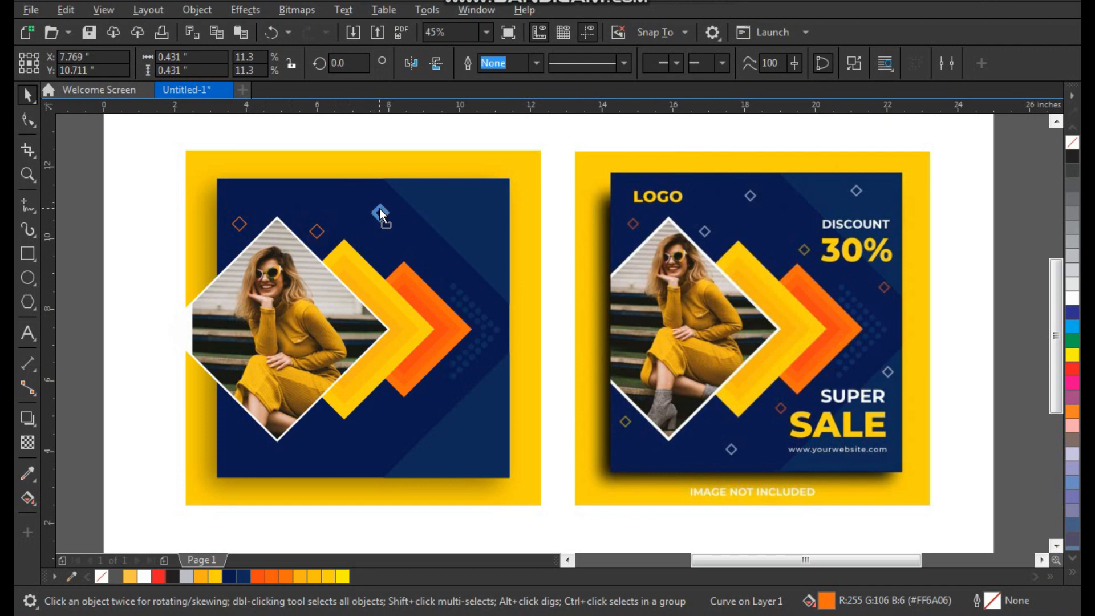
pyautogui.moveTo(487, 198); pyautogui.dragTo(429, 227)
pyautogui.moveTo(486, 374); pyautogui.dragTo(488, 373)
pyautogui.moveTo(488, 373); pyautogui.dragTo(414, 415)
pyautogui.moveTo(331, 448); pyautogui.dragTo(252, 440)
pyautogui.hotkey('ctrl', 'z')
pyautogui.moveTo(326, 460); pyautogui.dragTo(248, 443)
# Step: Try to fill three small diamond frames along the panel's upper part with light blue (C60 M40 Y0 K0)
pyautogui.press('z')
pyautogui.moveTo(211, 169); pyautogui.dragTo(518, 432)
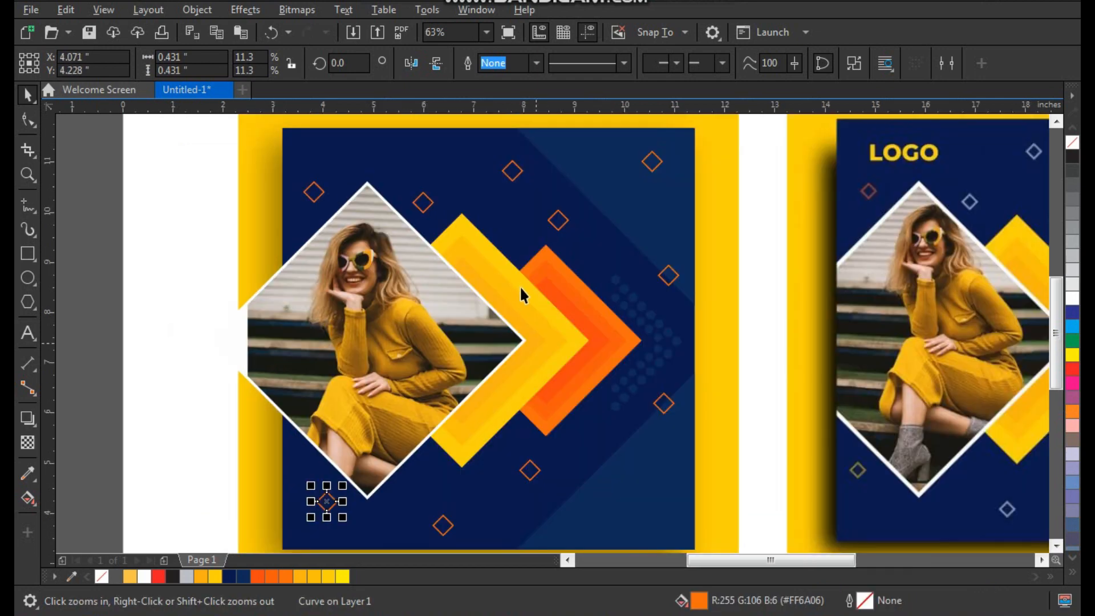
pyautogui.press('space')
pyautogui.click(429, 207)
pyautogui.keyDown('shift'); pyautogui.click(511, 174); pyautogui.keyUp('shift')
pyautogui.keyDown('shift'); pyautogui.click(648, 162); pyautogui.keyUp('shift')
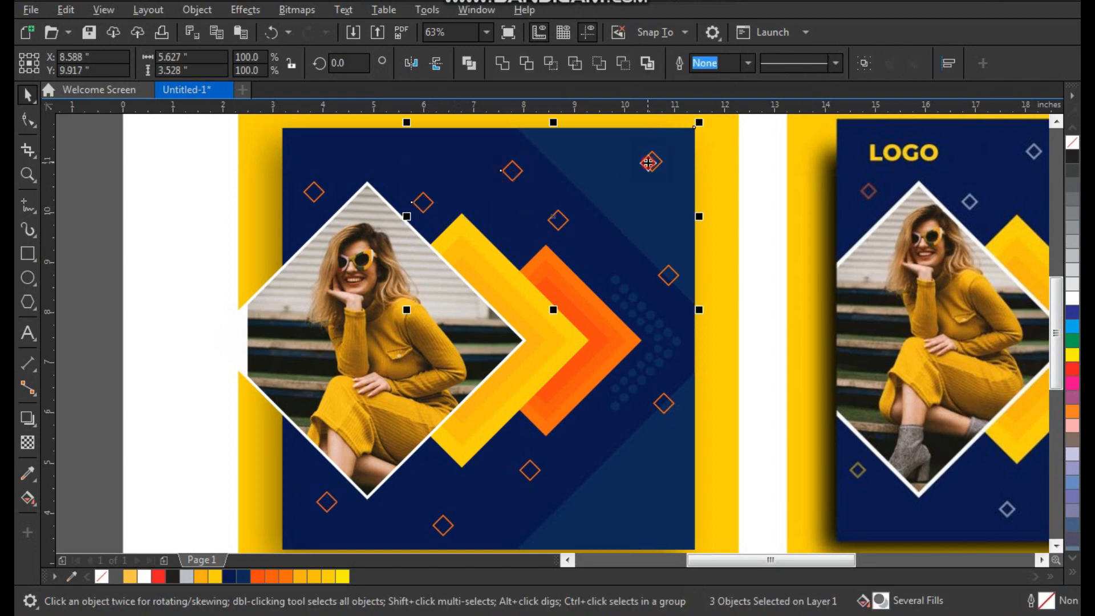
pyautogui.scroll(-1, 550, 280)
pyautogui.press('F2')
pyautogui.moveTo(425, 176); pyautogui.dragTo(761, 439)
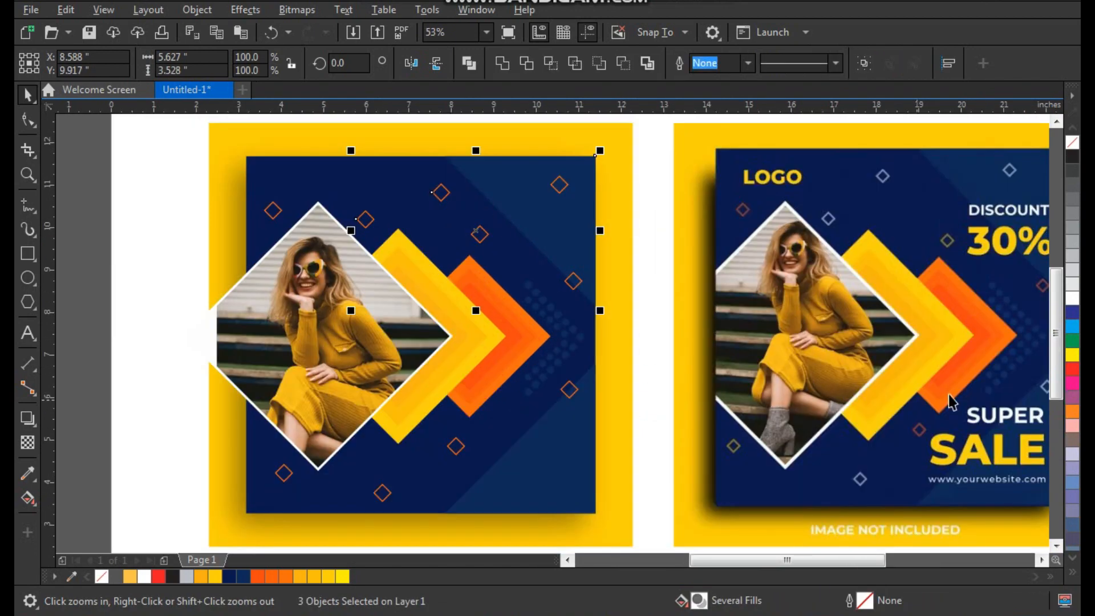
pyautogui.click(1070, 483)
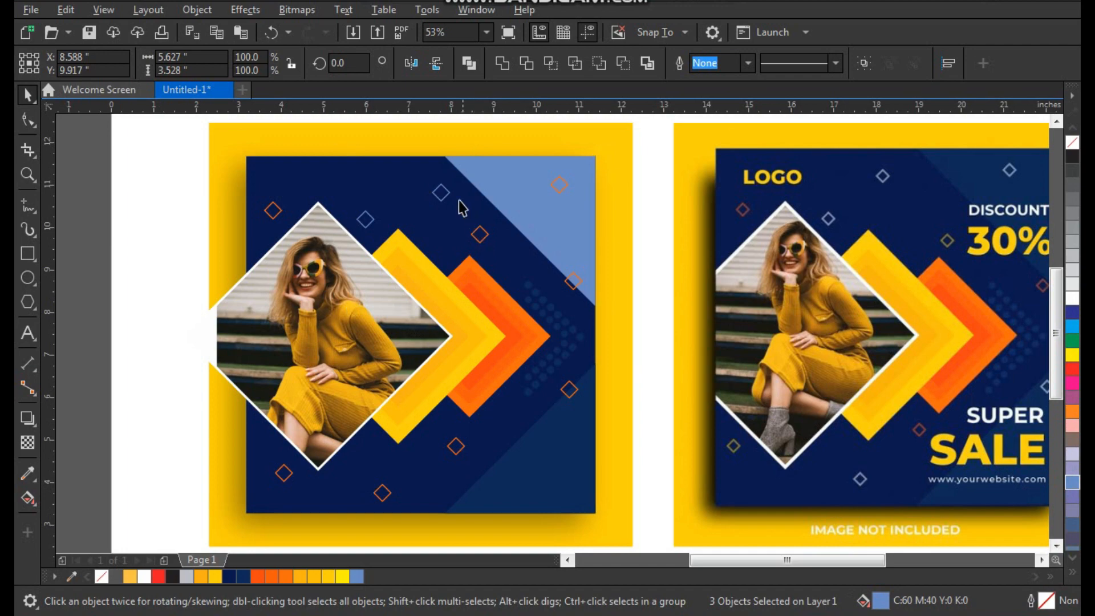
pyautogui.hotkey('ctrl', 'z')
# Step: Fill the two small frames right of the photo's top and the one in the upper-right corner with light blue (C60 M40 Y0 K0)
pyautogui.moveTo(474, 147); pyautogui.dragTo(361, 237)
pyautogui.click(1074, 482)
pyautogui.click(564, 187)
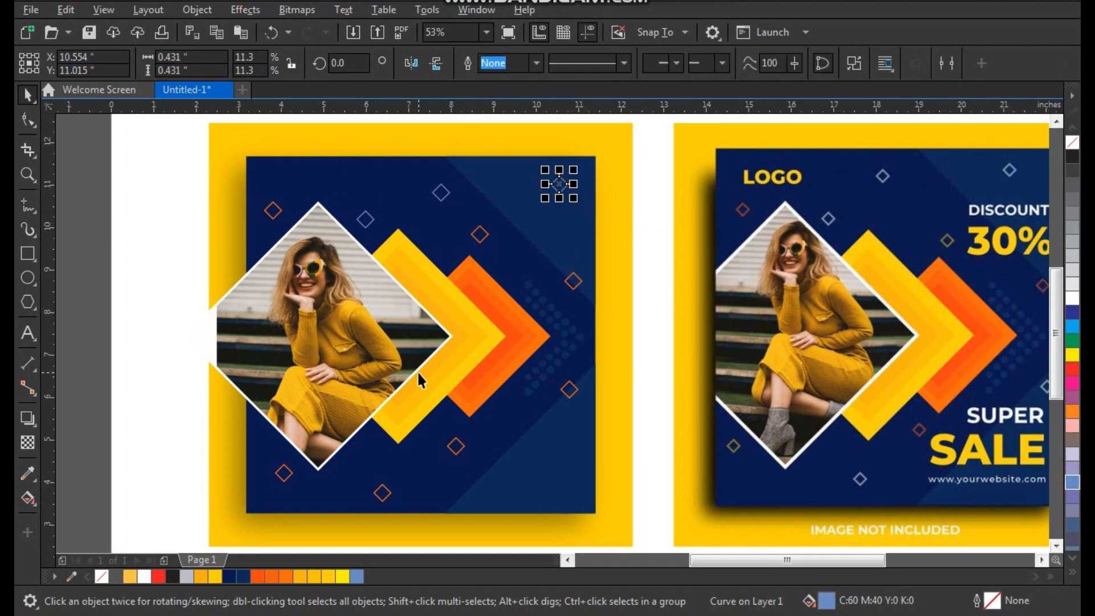
# Step: Fill the small frame below the dotted chevron and the lowest frame near the panel's bottom edge with the same light blue
pyautogui.scroll(-2, 416, 371)
pyautogui.press('F2')
pyautogui.moveTo(355, 323); pyautogui.dragTo(581, 491)
pyautogui.click(607, 268)
pyautogui.click(357, 576)
pyautogui.hotkey('ctrl', 'z')
pyautogui.click(604, 257)
pyautogui.click(379, 398)
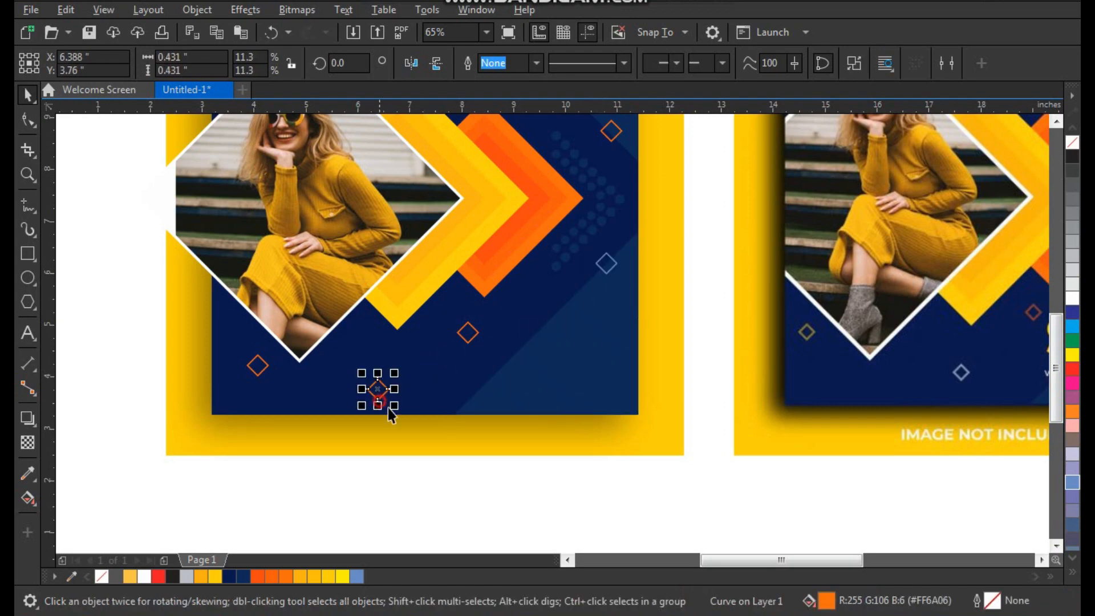
pyautogui.click(357, 576)
# Step: Fill the small frame in the panel's lower-left corner with yellow (#FED104) sampled from the yellow chevron
pyautogui.scroll(-2, 305, 422)
pyautogui.press('F2')
pyautogui.moveTo(234, 448); pyautogui.dragTo(755, 194)
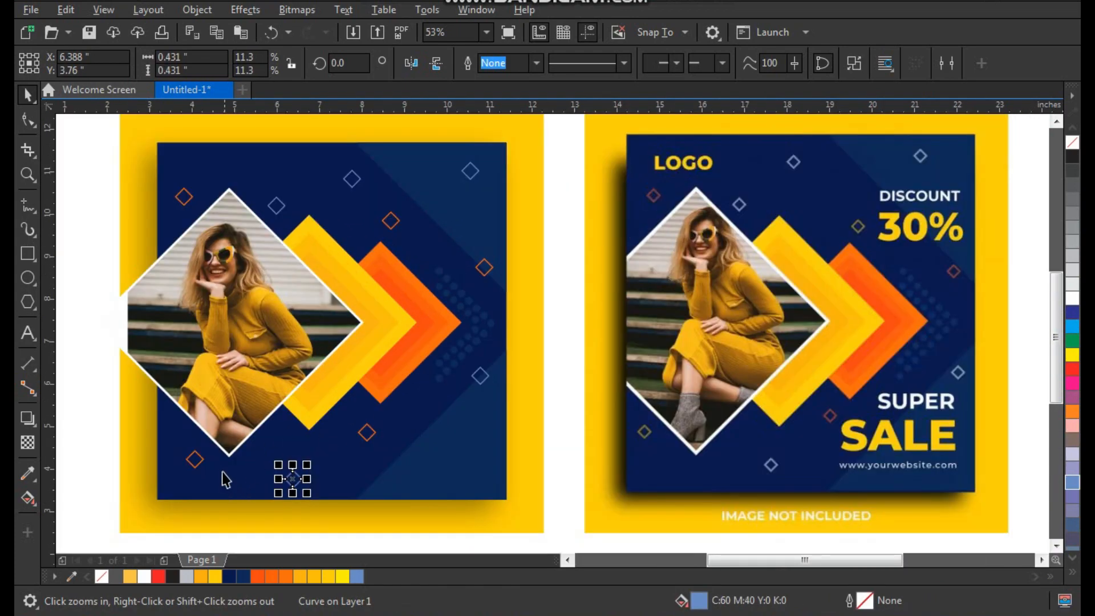
pyautogui.click(198, 465)
pyautogui.press('F2')
pyautogui.moveTo(139, 491); pyautogui.dragTo(456, 351)
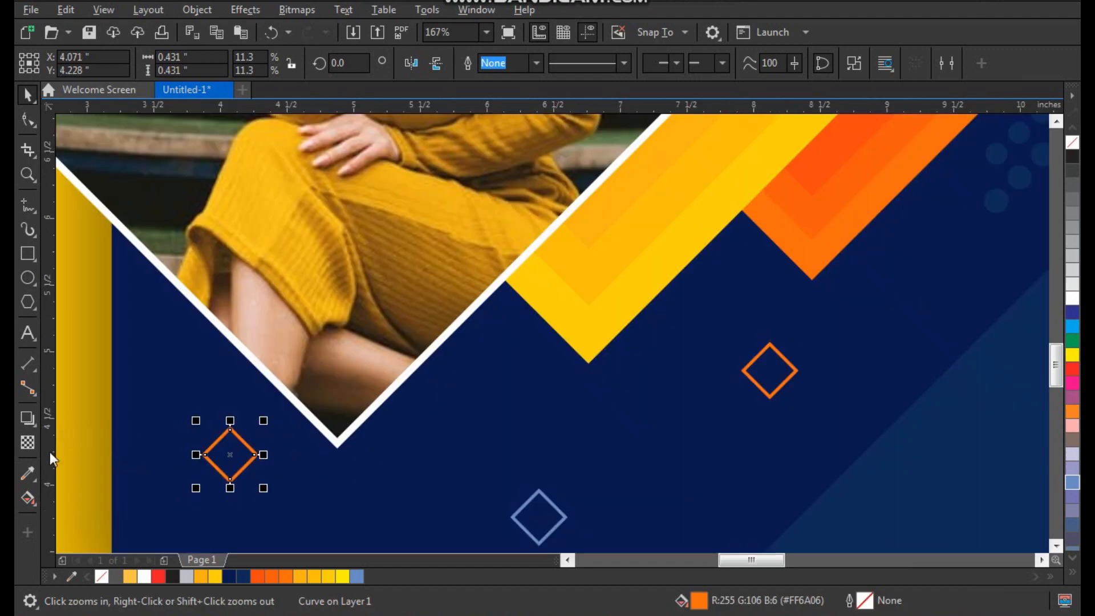
pyautogui.click(28, 472)
pyautogui.click(602, 317)
pyautogui.press('F2')
pyautogui.moveTo(242, 443); pyautogui.dragTo(269, 487)
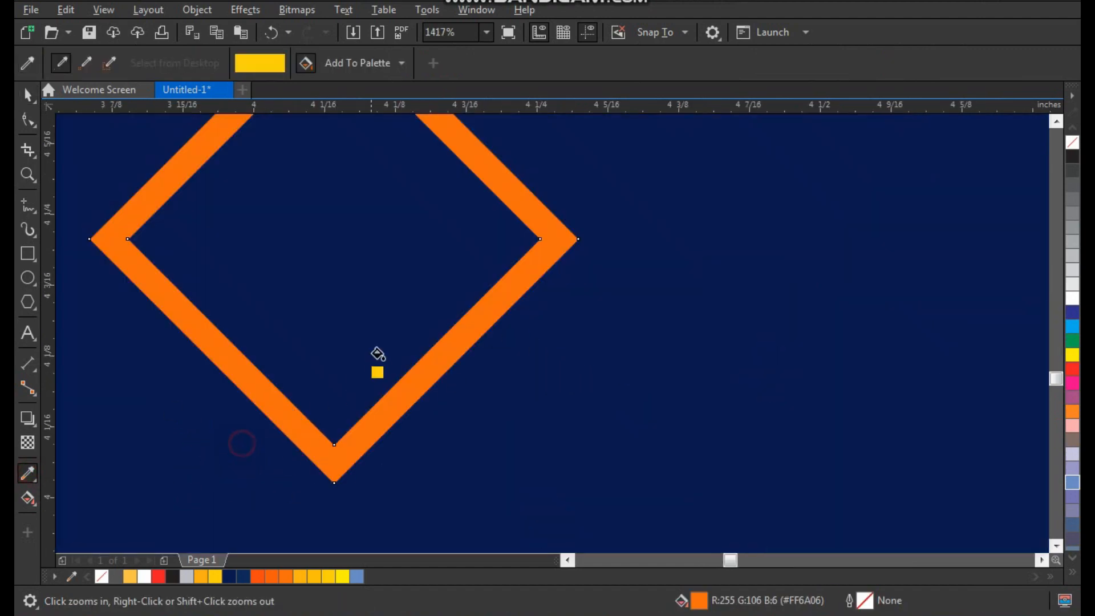
pyautogui.click(445, 344)
pyautogui.press('space')
# Step: Repeat the yellow fill on the small diamond frame just above the orange chevron
pyautogui.scroll(-6, 368, 392)
pyautogui.press('F2')
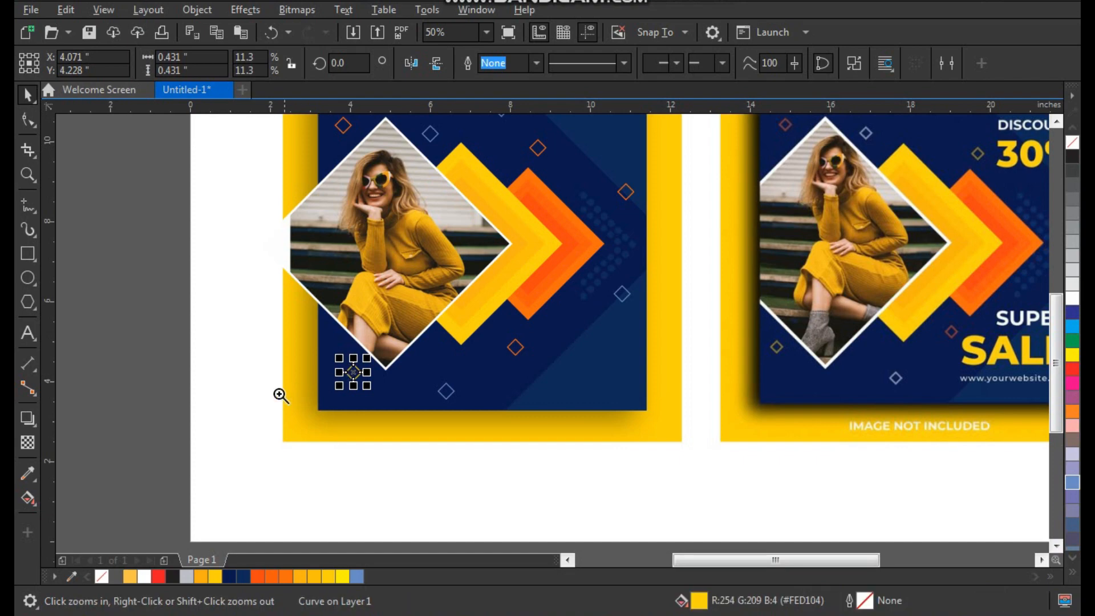
pyautogui.moveTo(279, 394); pyautogui.dragTo(803, 38)
pyautogui.click(556, 255)
pyautogui.hotkey('ctrl', 'r')
# Step: PowerClip the photo diamond together with the yellow and orange chevrons inside the navy panel
pyautogui.scroll(-2, 497, 328)
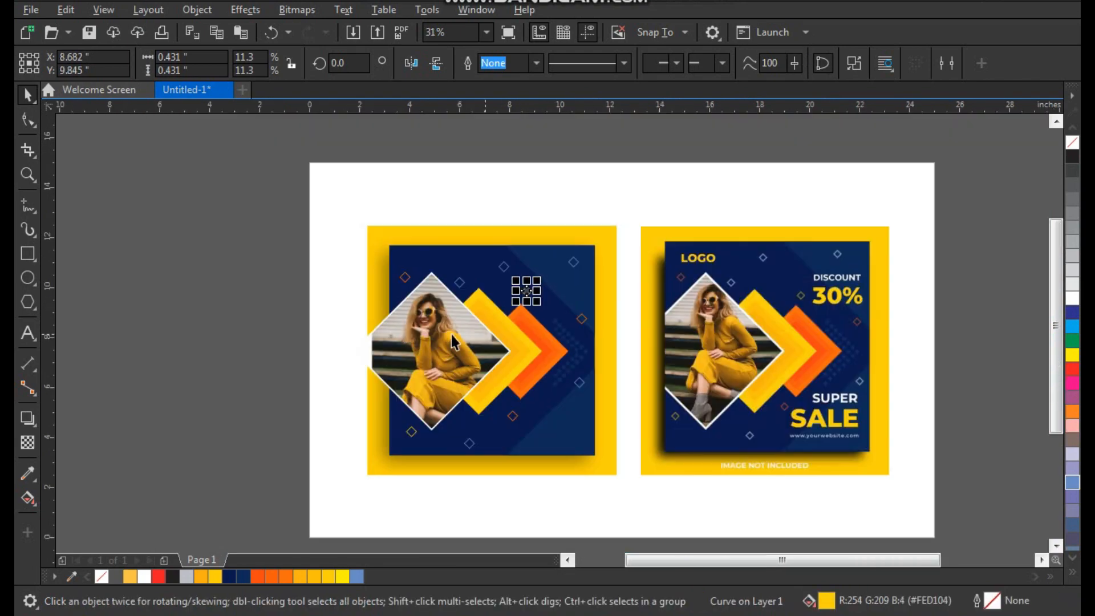
pyautogui.click(308, 269)
pyautogui.press('F2')
pyautogui.moveTo(340, 244); pyautogui.dragTo(594, 451)
pyautogui.press('space')
pyautogui.click(482, 329)
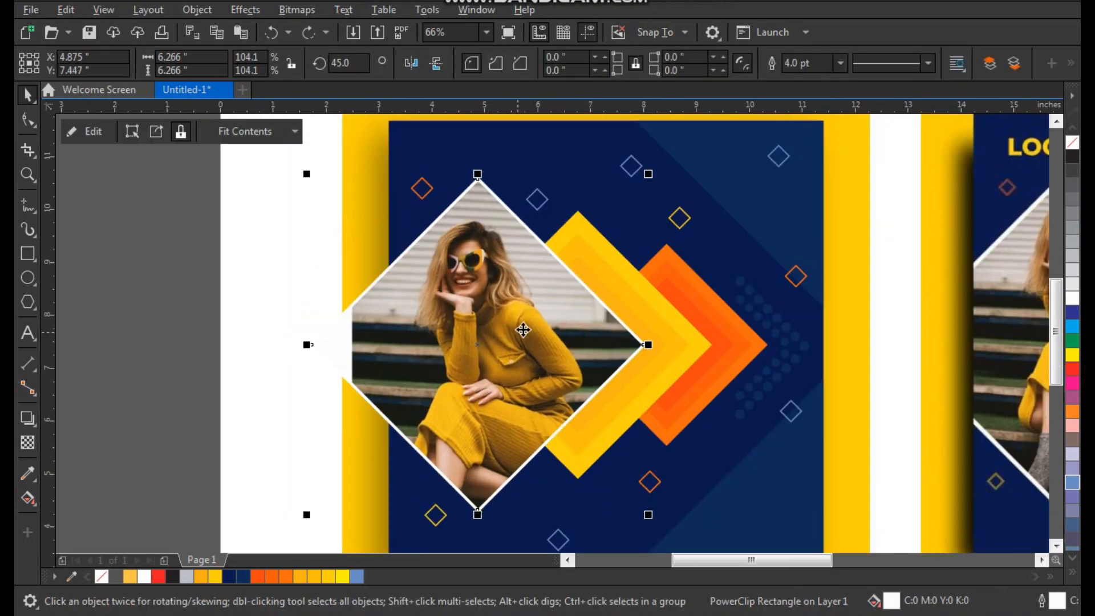
pyautogui.click(587, 288)
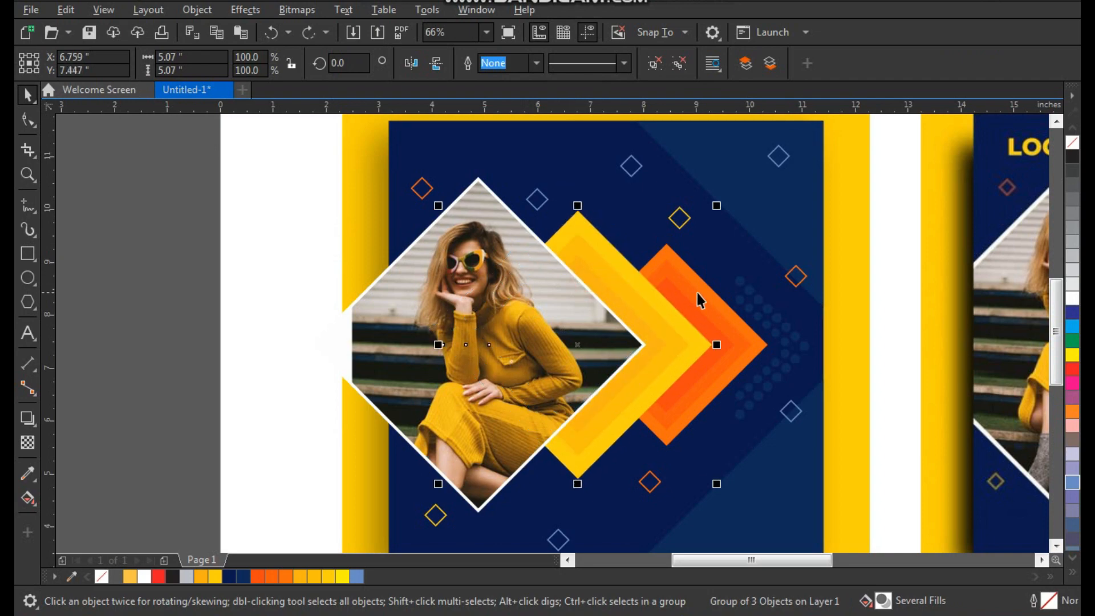
pyautogui.keyDown('shift'); pyautogui.click(622, 282); pyautogui.keyUp('shift')
pyautogui.keyDown('shift'); pyautogui.click(498, 279); pyautogui.keyUp('shift')
pyautogui.moveTo(479, 303); pyautogui.dragTo(406, 300)
pyautogui.hotkey('ctrl', 'z')
pyautogui.rightClick(508, 251)
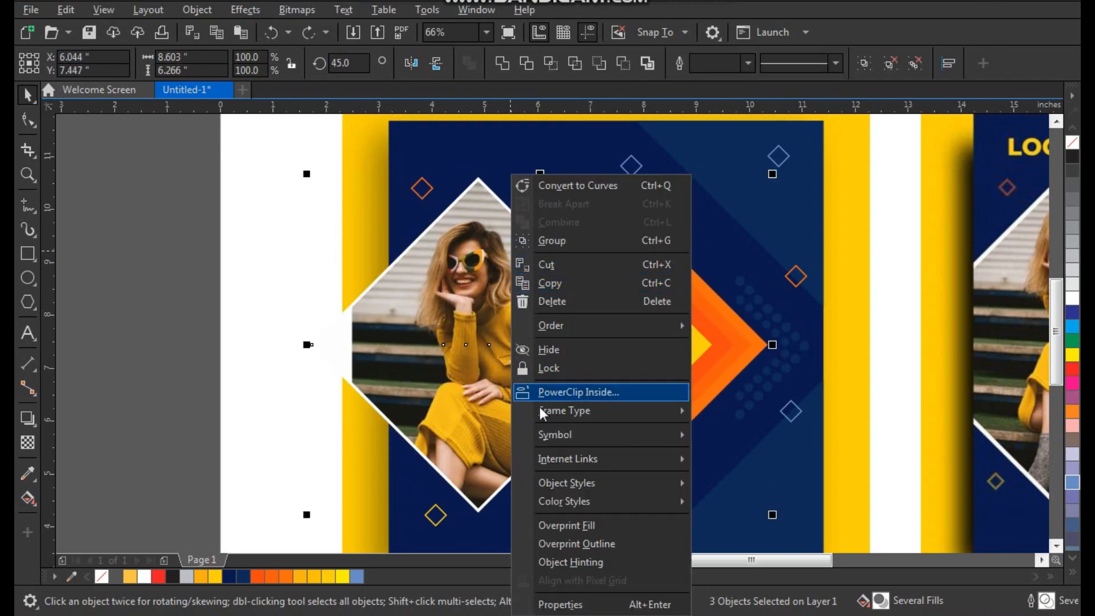
pyautogui.click(586, 393)
pyautogui.click(390, 173)
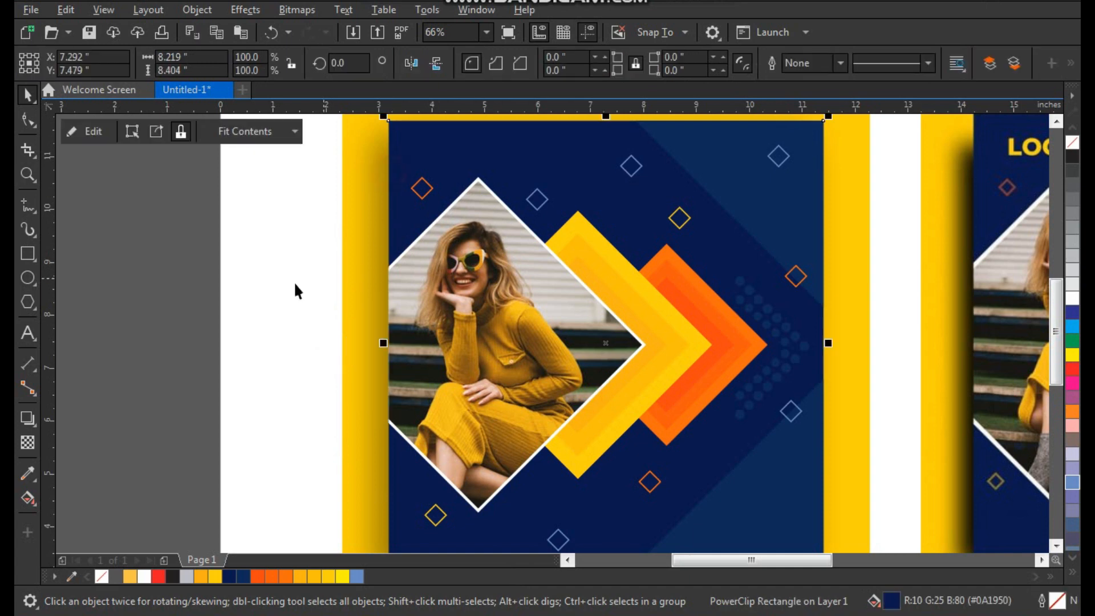
pyautogui.click(228, 286)
# Step: Select the whole reference design and move it slightly closer to the recreated post
pyautogui.scroll(-2, 289, 284)
pyautogui.press('F2')
pyautogui.moveTo(697, 438); pyautogui.dragTo(860, 487)
pyautogui.click(672, 543)
pyautogui.scroll(-2, 463, 394)
pyautogui.press('F2')
pyautogui.moveTo(288, 222); pyautogui.dragTo(734, 466)
pyautogui.click(966, 253)
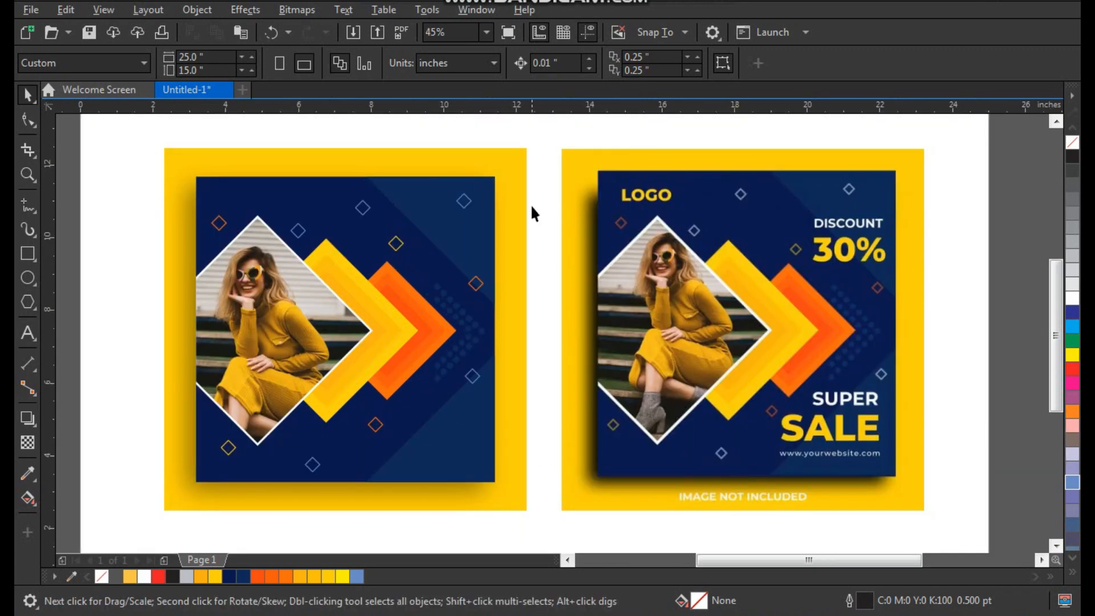
pyautogui.moveTo(545, 137); pyautogui.dragTo(951, 546)
pyautogui.moveTo(794, 420); pyautogui.dragTo(779, 412)
pyautogui.click(977, 359)
# Step: Add the artistic text "Super sale" on two lines in the empty area below the designs
pyautogui.press('F2')
pyautogui.scroll(-1, 957, 234)
pyautogui.scroll(1, 420, 521)
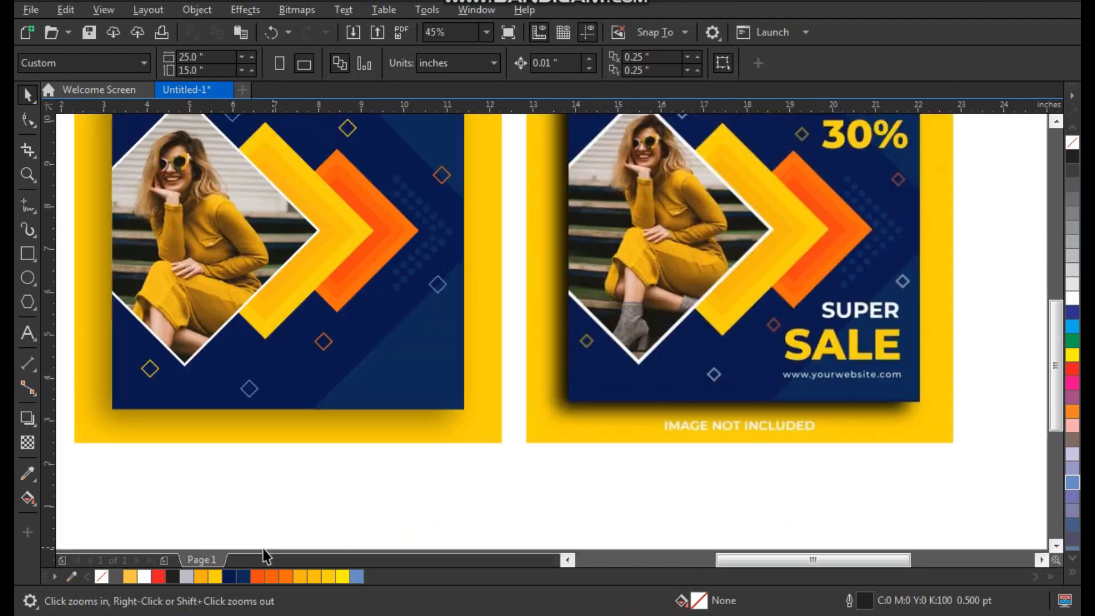
pyautogui.press('F8')
pyautogui.write('Super')
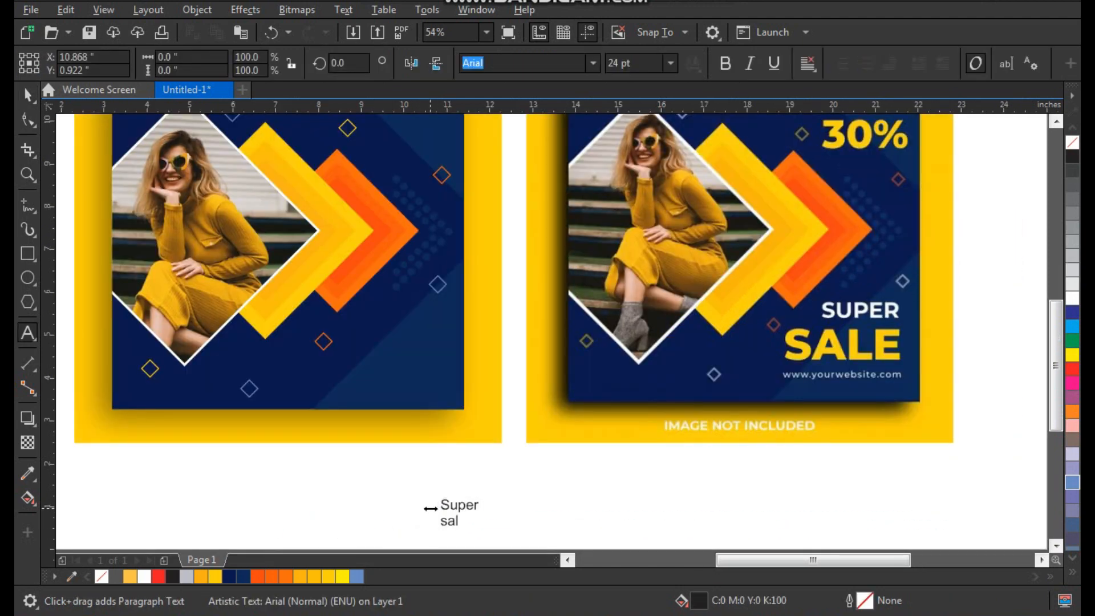
pyautogui.hotkey('ctrl', 'space')
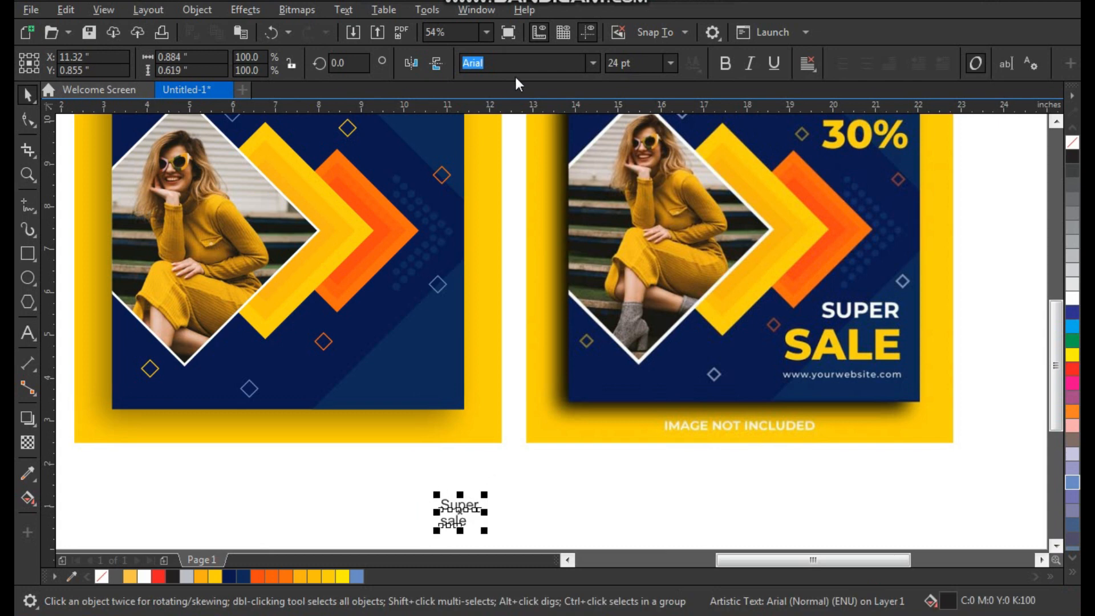
# Step: Change the text to uppercase and enlarge it to about 73 pt
pyautogui.click(344, 9)
pyautogui.click(407, 359)
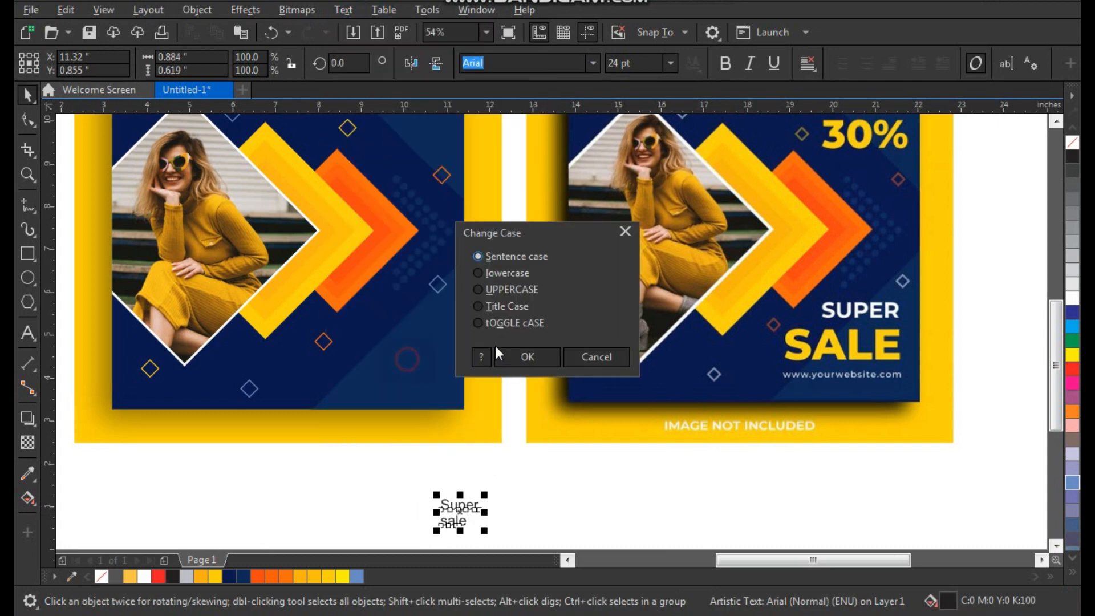
pyautogui.click(512, 291)
pyautogui.click(520, 358)
pyautogui.moveTo(498, 496); pyautogui.dragTo(595, 440)
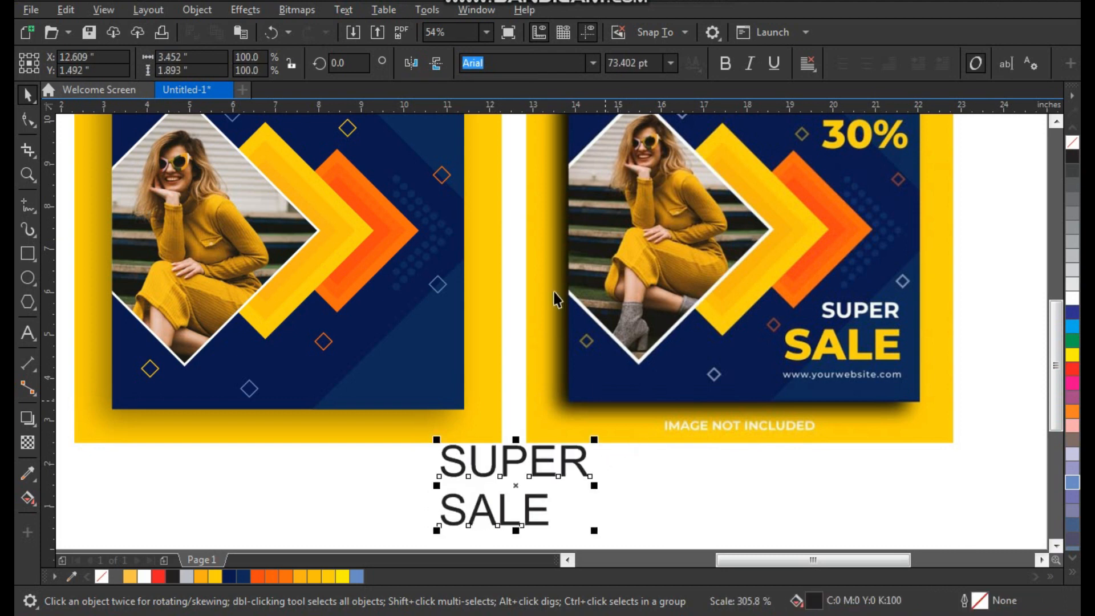
# Step: Set the text in bold Futura Md BT, shift it under the recreated post and break it apart into separate lines
pyautogui.click(591, 67)
pyautogui.click(502, 105)
pyautogui.moveTo(566, 466); pyautogui.dragTo(440, 471)
pyautogui.click(198, 11)
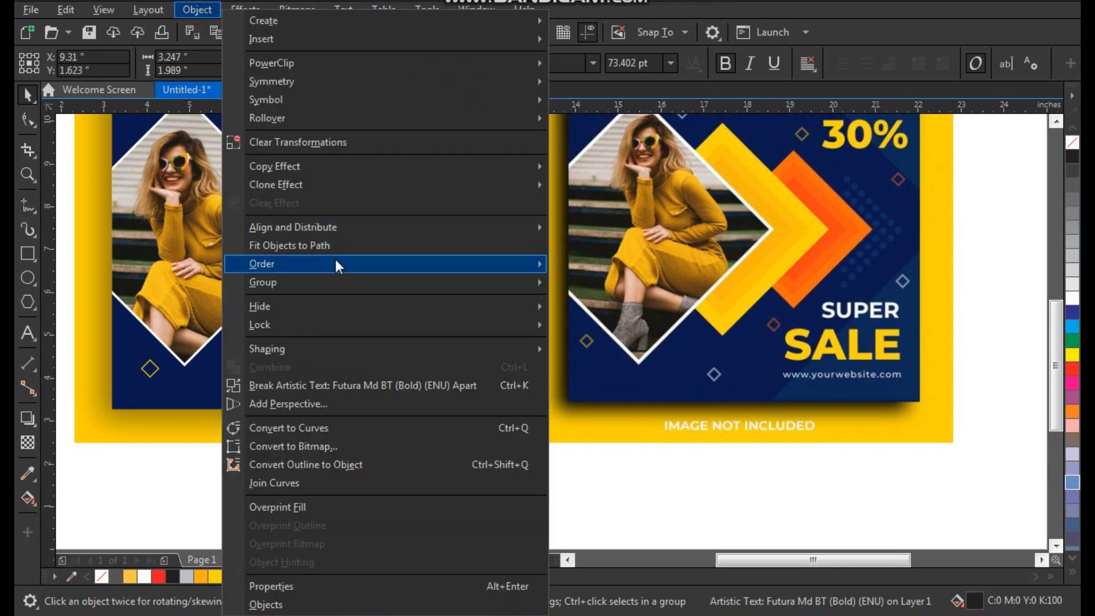
pyautogui.click(389, 385)
# Step: Move the word SALE into the navy panel's lower-right corner and enlarge it slightly
pyautogui.moveTo(396, 505); pyautogui.dragTo(435, 372)
pyautogui.press('F2')
pyautogui.moveTo(508, 281); pyautogui.dragTo(335, 428)
pyautogui.moveTo(581, 415); pyautogui.dragTo(605, 414)
pyautogui.moveTo(344, 426); pyautogui.dragTo(304, 438)
pyautogui.moveTo(467, 410); pyautogui.dragTo(475, 405)
pyautogui.hotkey('shift', 'F4')
# Step: Move the word SUPER above SALE, shrink it to about 38 pt and line up their right ends
pyautogui.moveTo(487, 484); pyautogui.dragTo(516, 393)
pyautogui.press('F2')
pyautogui.moveTo(538, 347); pyautogui.dragTo(378, 454)
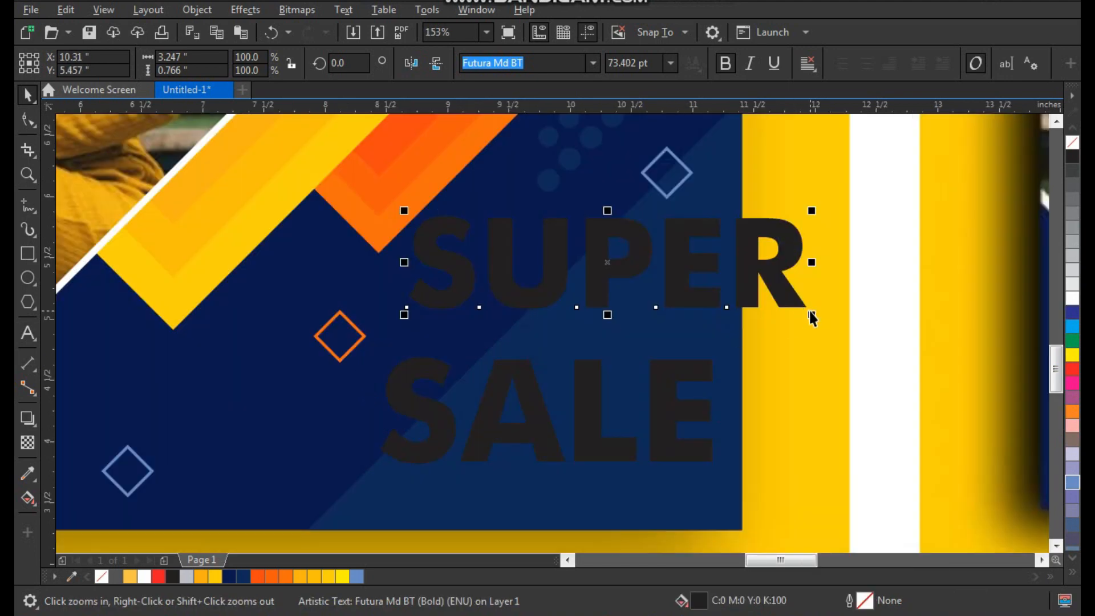
pyautogui.moveTo(813, 314); pyautogui.dragTo(635, 300)
pyautogui.moveTo(604, 255); pyautogui.dragTo(704, 327)
# Step: Fill the word SUPER with white
pyautogui.press('F3')
pyautogui.press('F2')
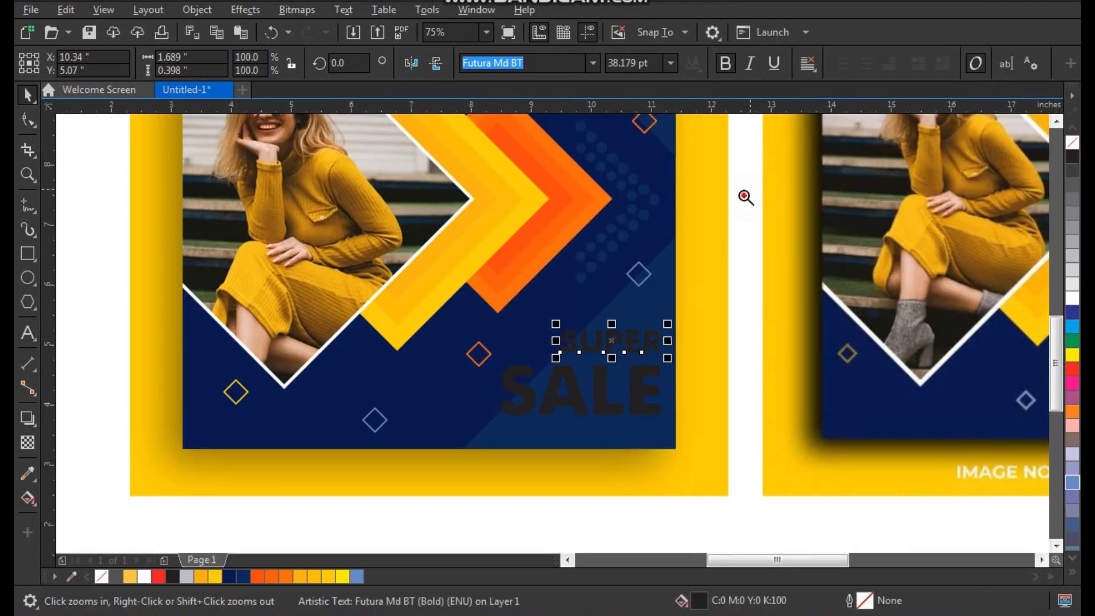
pyautogui.moveTo(748, 186); pyautogui.dragTo(391, 513)
pyautogui.click(1072, 297)
# Step: Fill the word SALE with yellow sampled from the yellow chevron
pyautogui.press('F2')
pyautogui.moveTo(753, 174); pyautogui.dragTo(127, 479)
pyautogui.click(28, 473)
pyautogui.click(350, 293)
pyautogui.click(670, 461)
pyautogui.press('space')
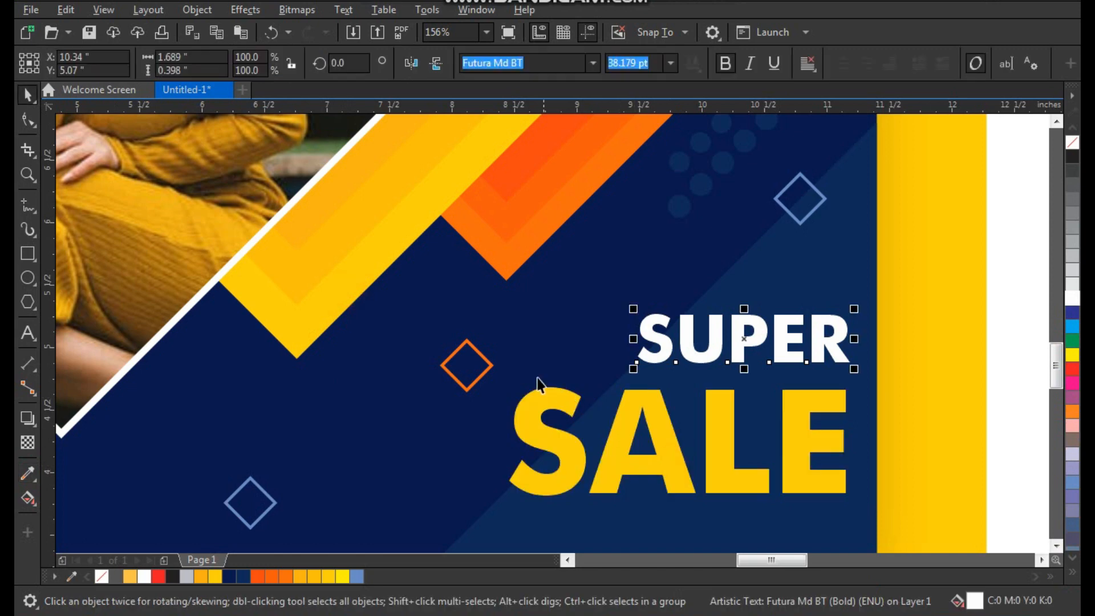
# Step: Compare the recreated post with the reference design beside it
pyautogui.scroll(-2, 526, 374)
pyautogui.click(567, 489)
pyautogui.press('F2')
pyautogui.moveTo(234, 457); pyautogui.dragTo(1065, 84)
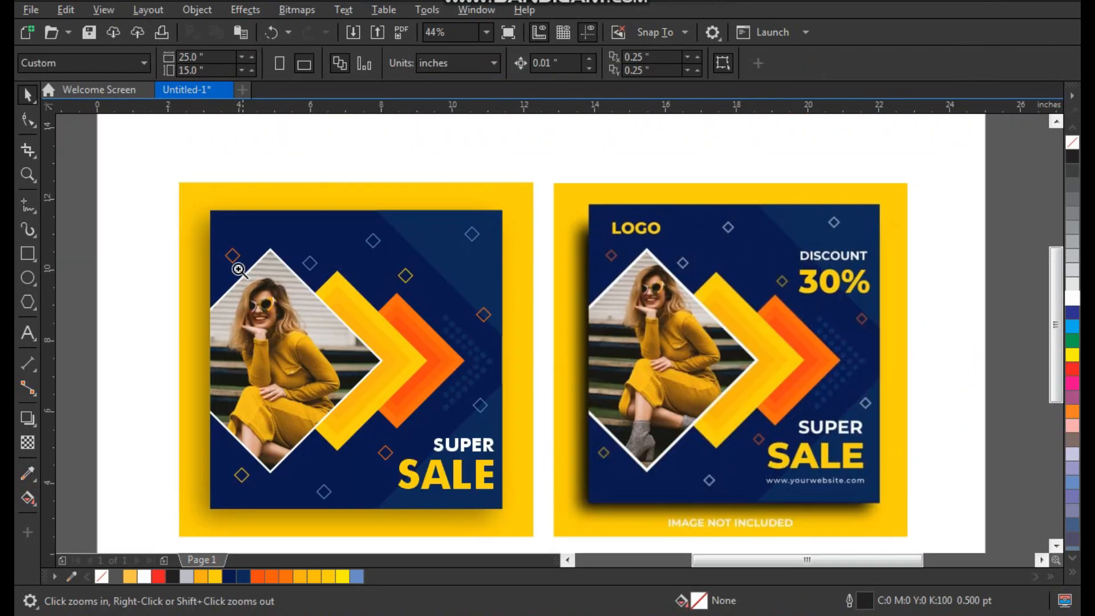
pyautogui.moveTo(166, 159); pyautogui.dragTo(914, 536)
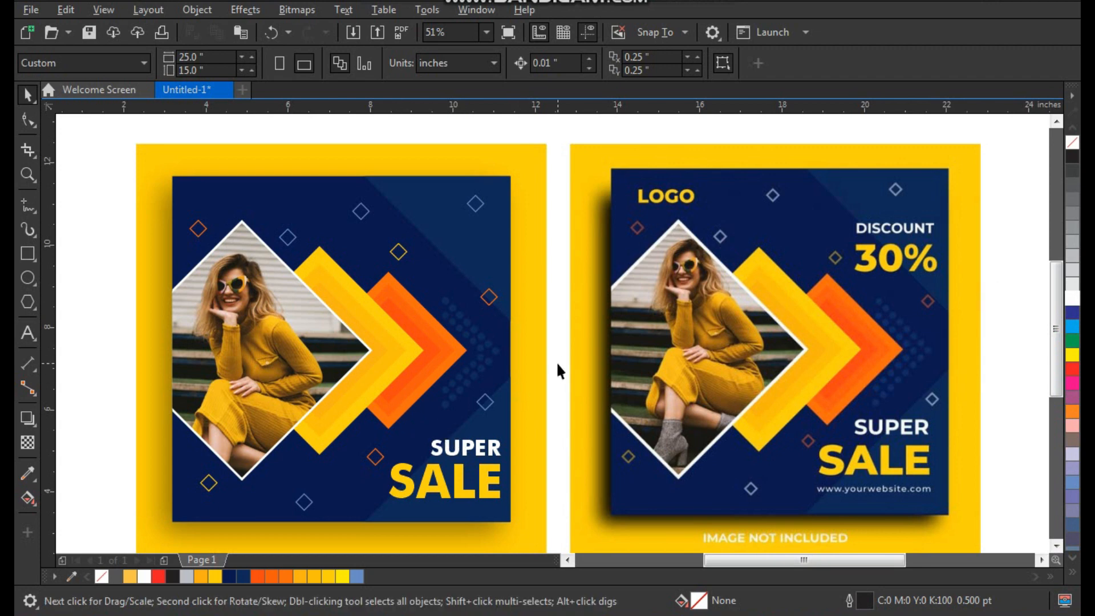
pyautogui.scroll(-1, 557, 363)
pyautogui.press('F2')
pyautogui.moveTo(332, 228); pyautogui.dragTo(852, 480)
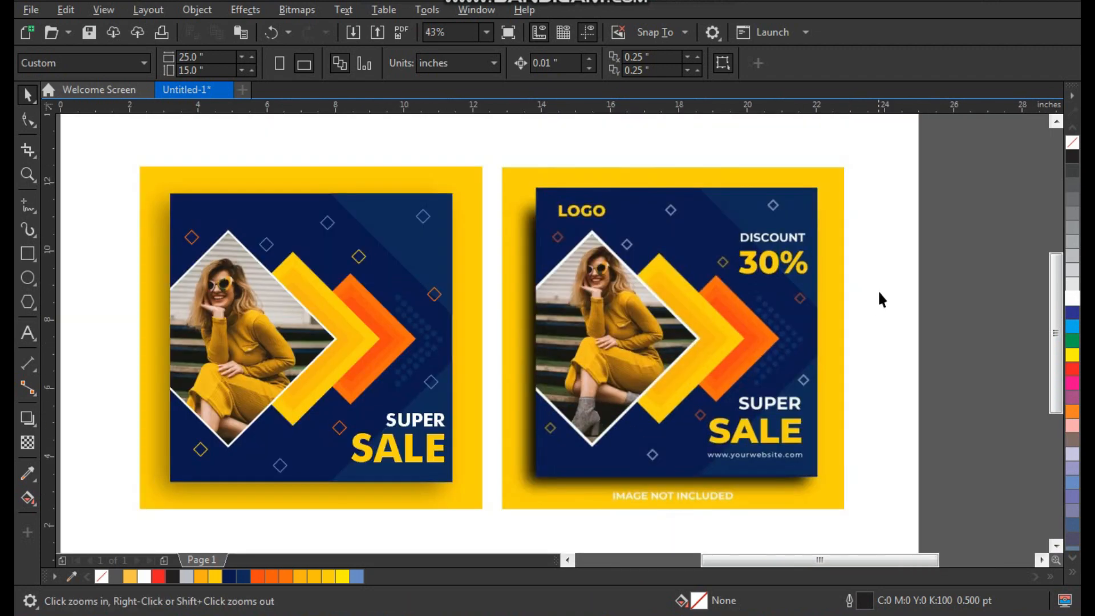
pyautogui.click(878, 275)
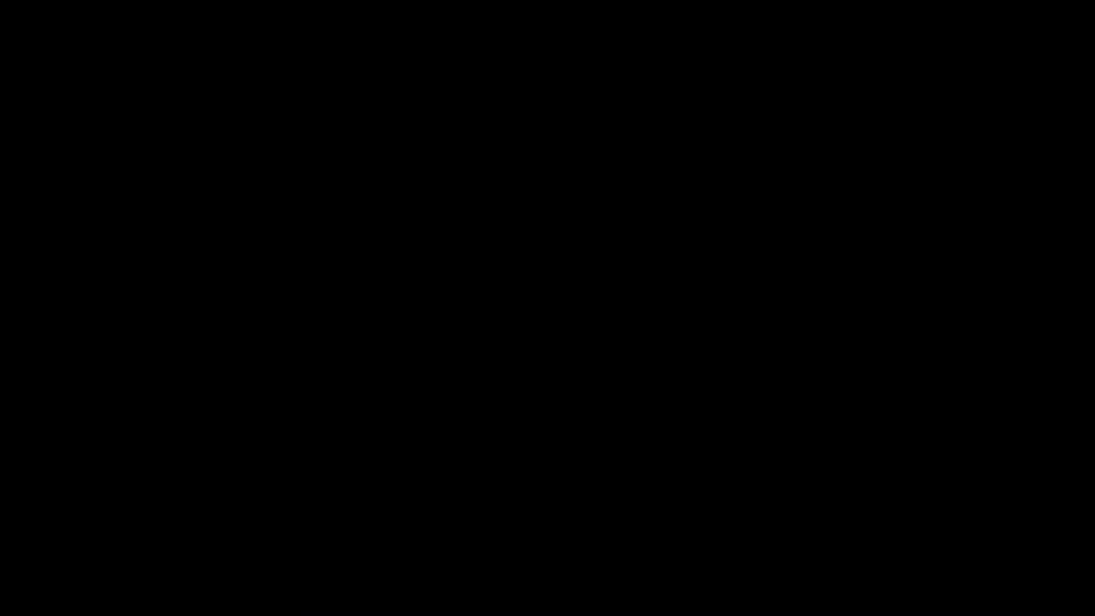